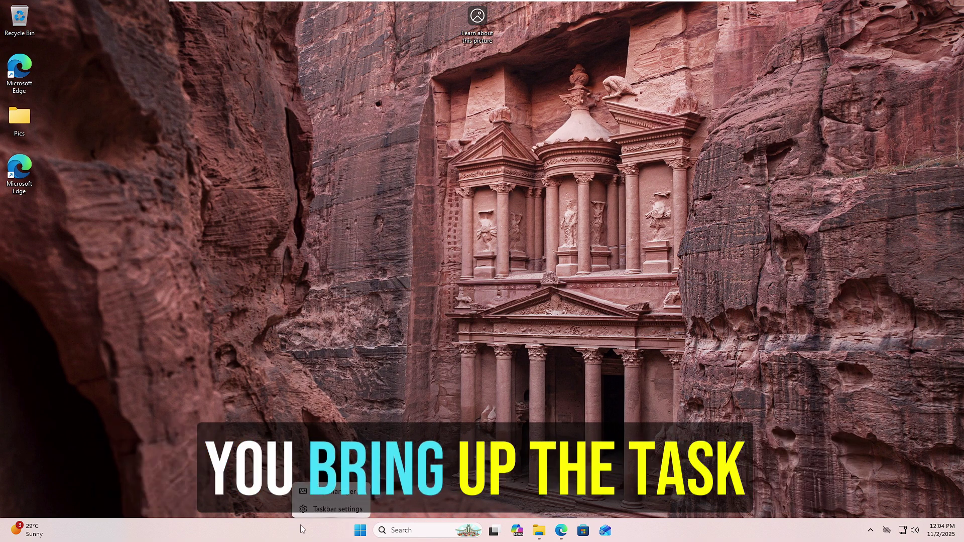
# Step: Open Task Manager's Startup apps list, widened to show the Startup impact column
pyautogui.click(329, 492)
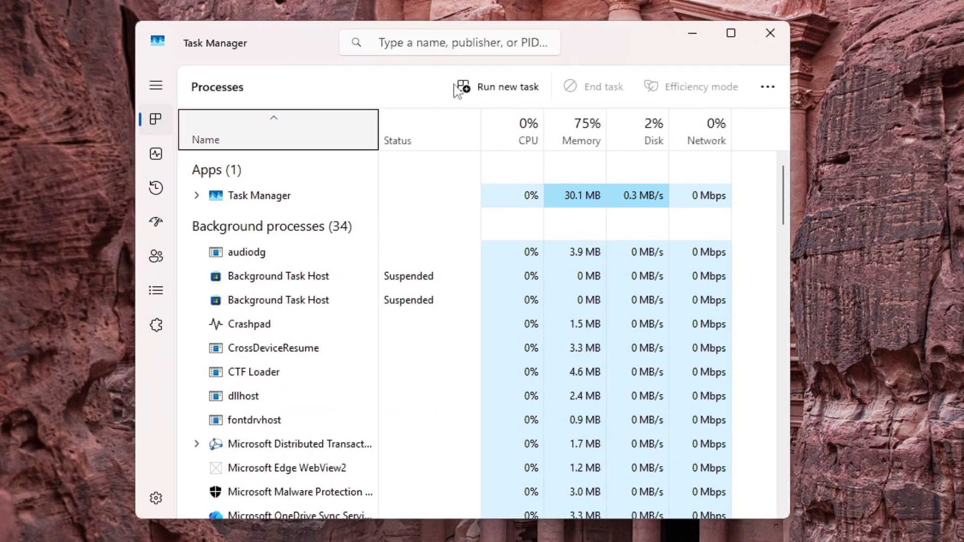
pyautogui.click(156, 152)
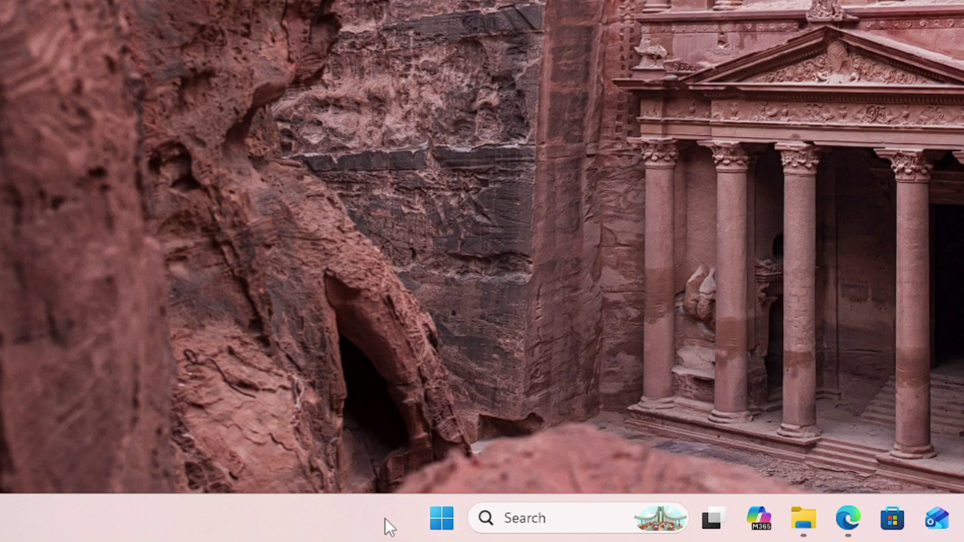
pyautogui.rightClick(335, 532)
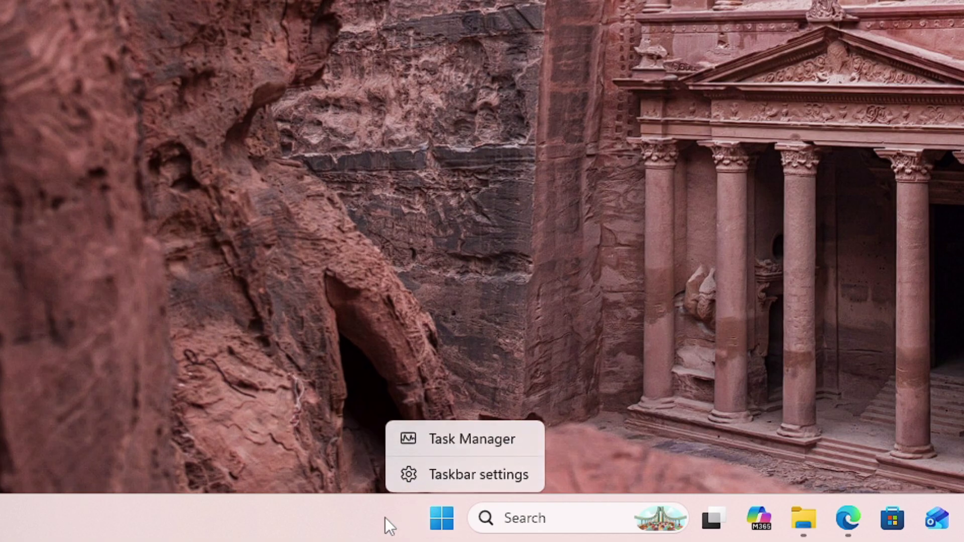
pyautogui.click(492, 439)
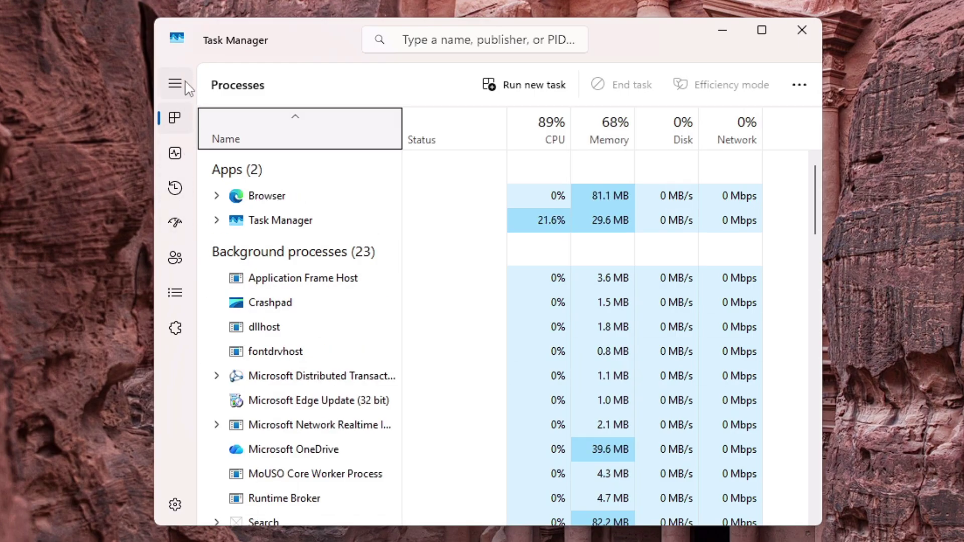
pyautogui.click(175, 83)
pyautogui.click(222, 224)
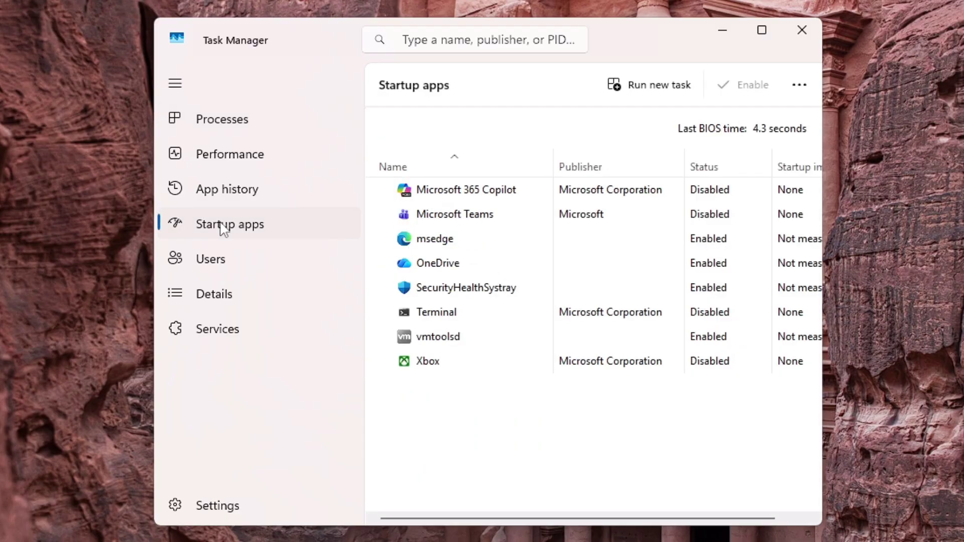
pyautogui.moveTo(822, 250); pyautogui.dragTo(918, 246)
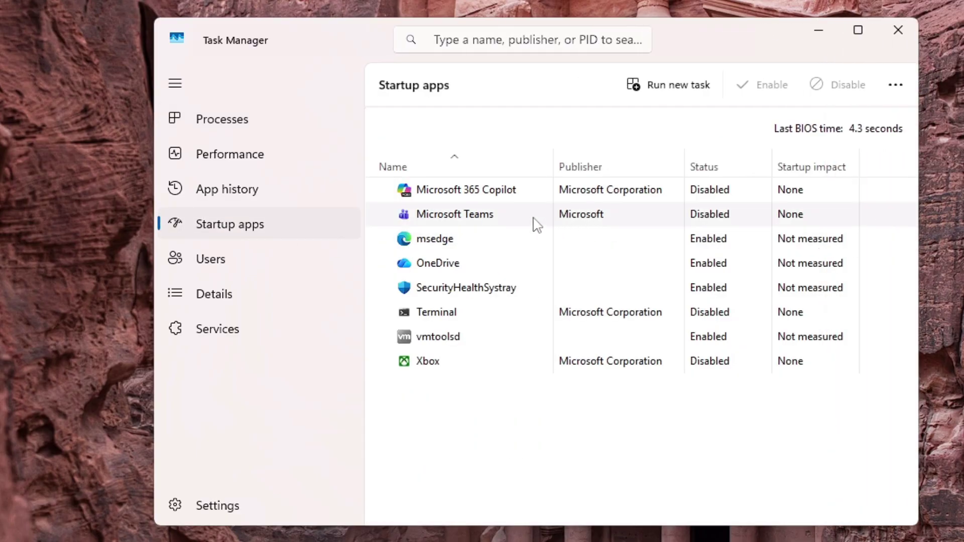
# Step: Disable msedge and OneDrive from launching at startup
pyautogui.click(495, 221)
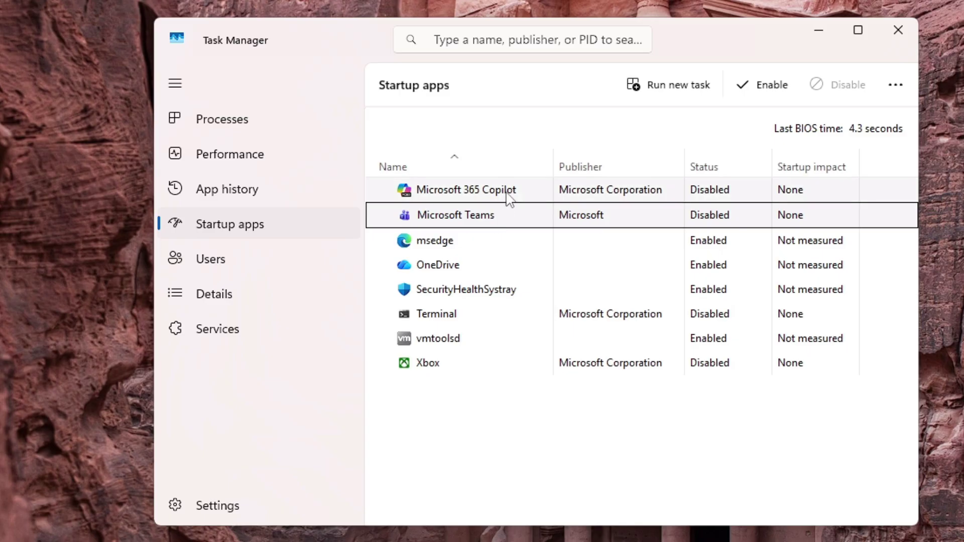
pyautogui.click(509, 197)
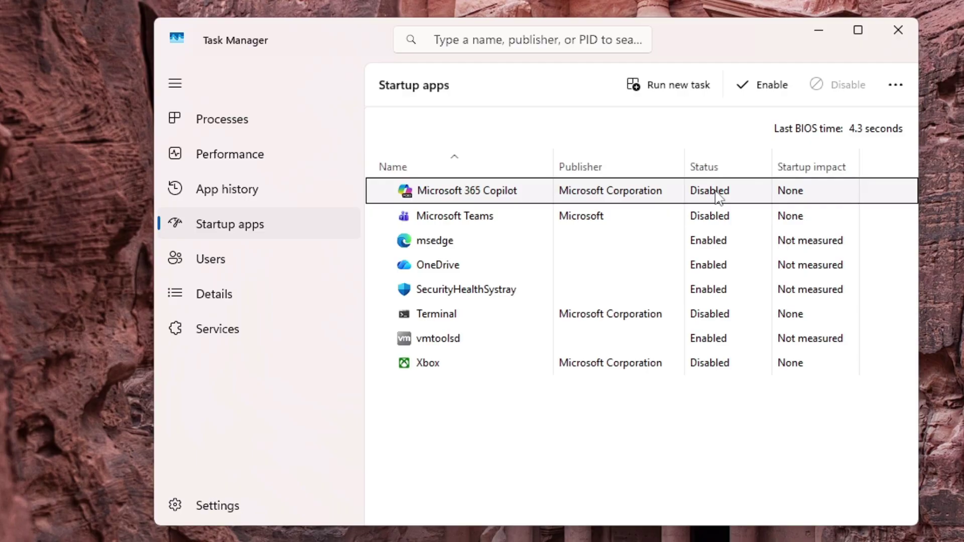
pyautogui.click(717, 246)
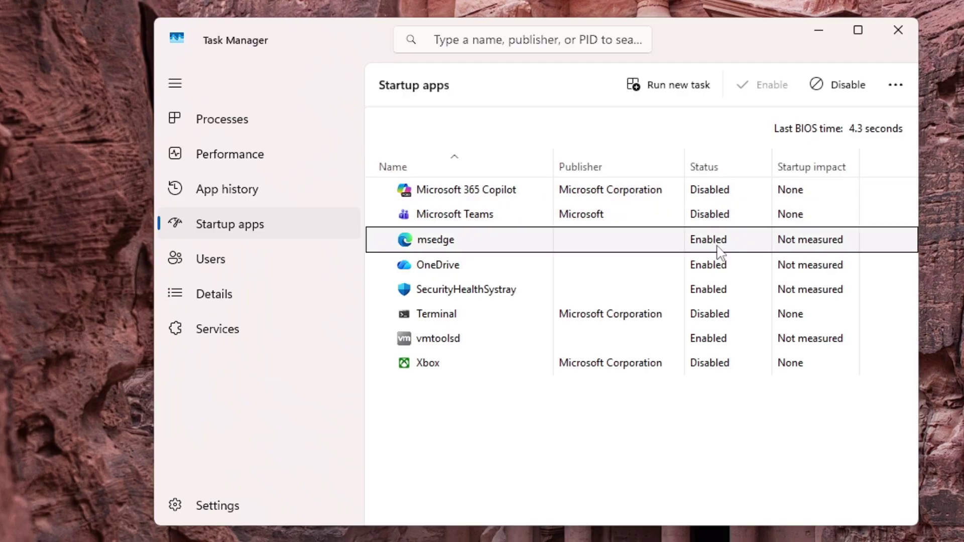
pyautogui.rightClick(718, 249)
pyautogui.click(757, 260)
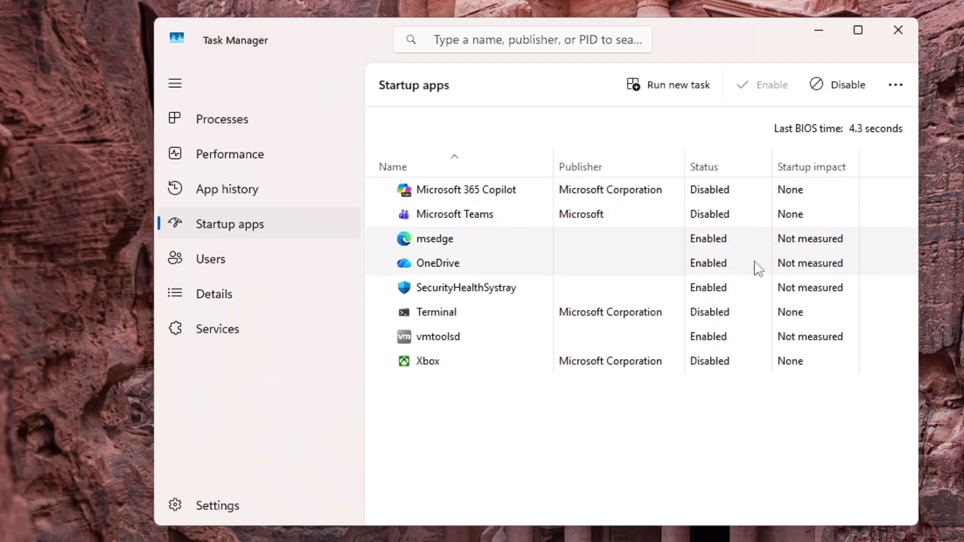
pyautogui.click(713, 273)
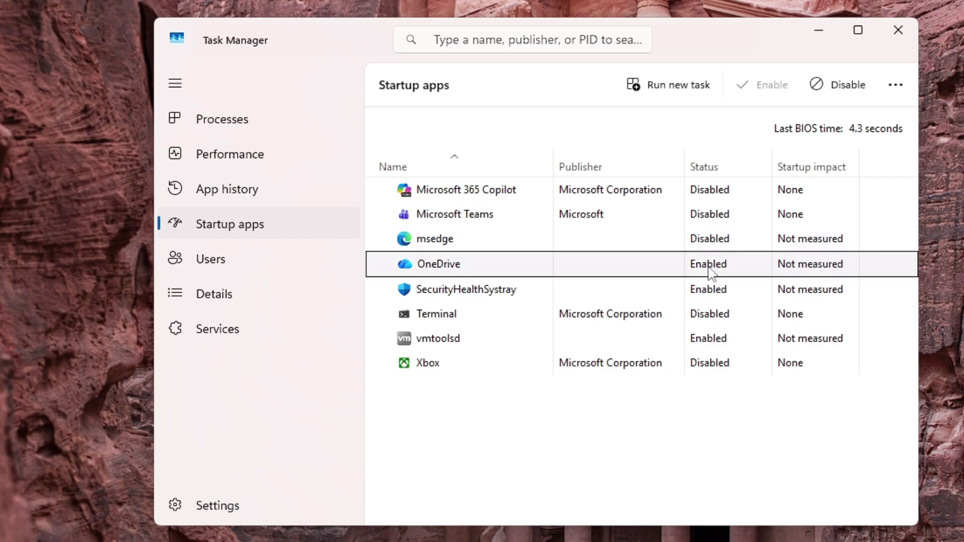
pyautogui.rightClick(708, 271)
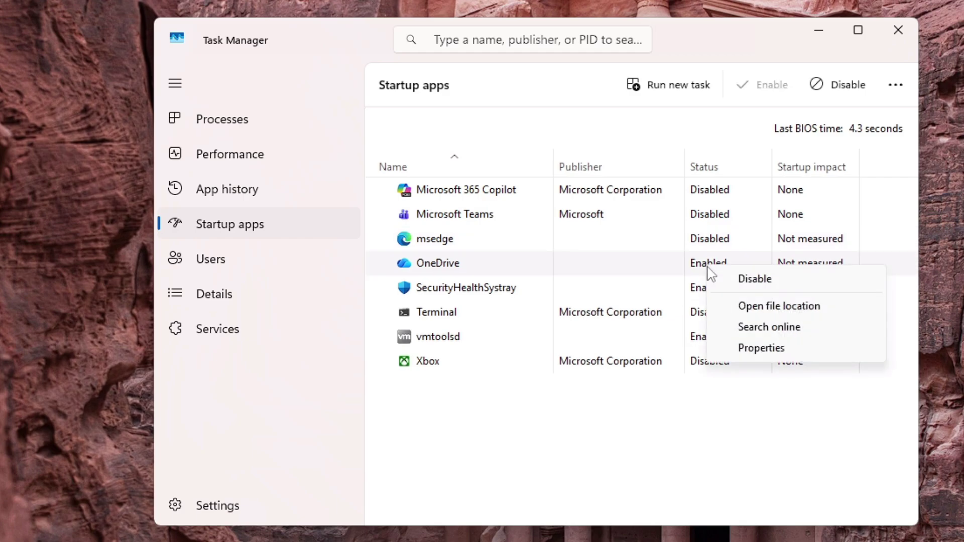
pyautogui.click(742, 279)
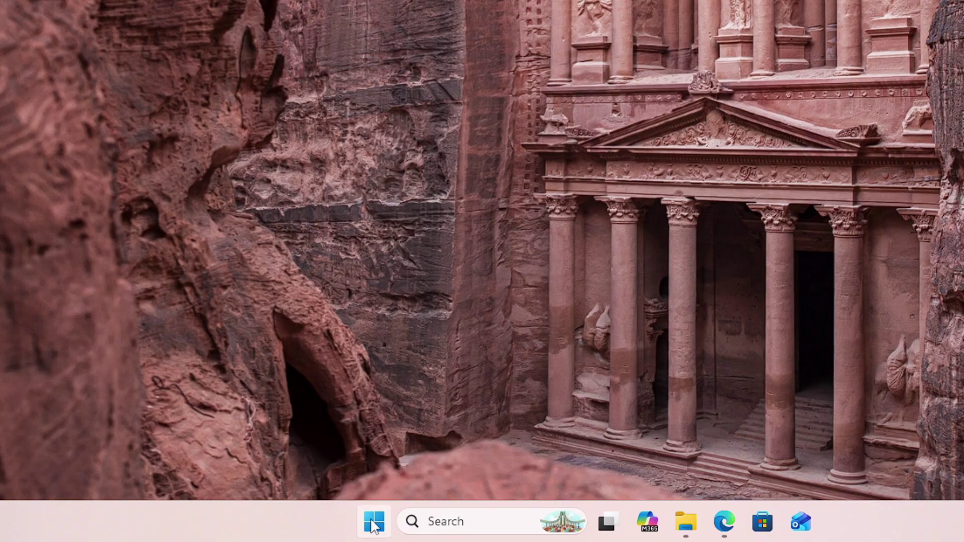
# Step: Open Settings at Apps > Installed apps and scroll through the 33 listed apps
pyautogui.rightClick(374, 522)
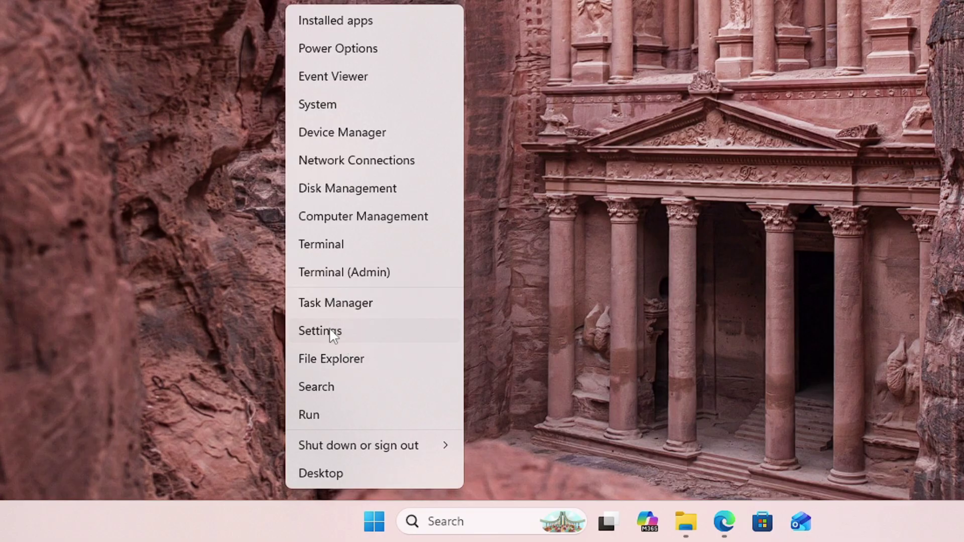
pyautogui.click(331, 331)
pyautogui.click(203, 285)
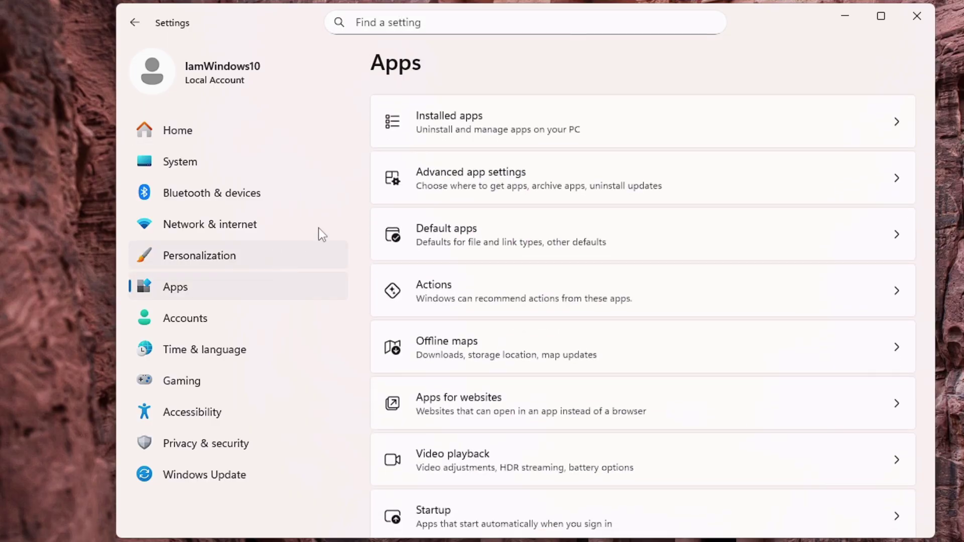
pyautogui.click(540, 126)
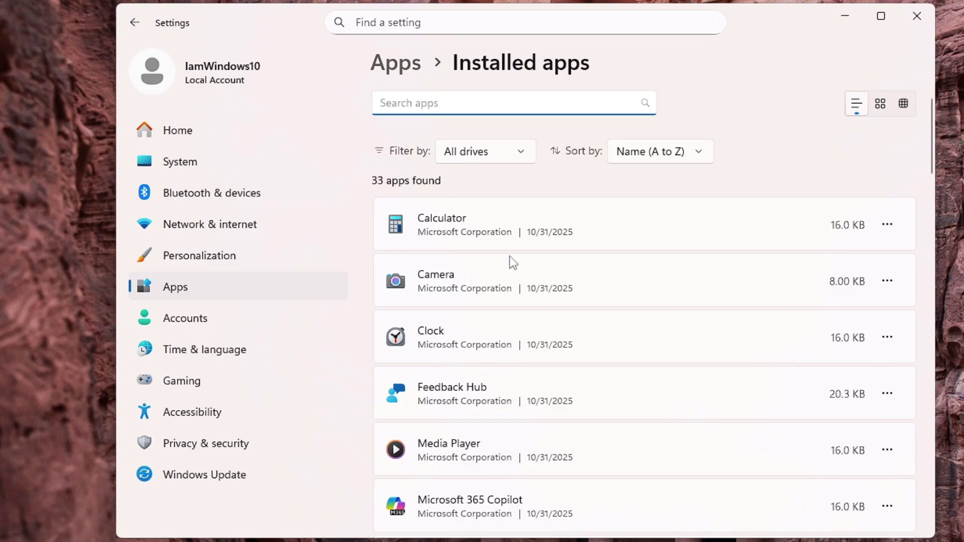
pyautogui.scroll(-3, 507, 281)
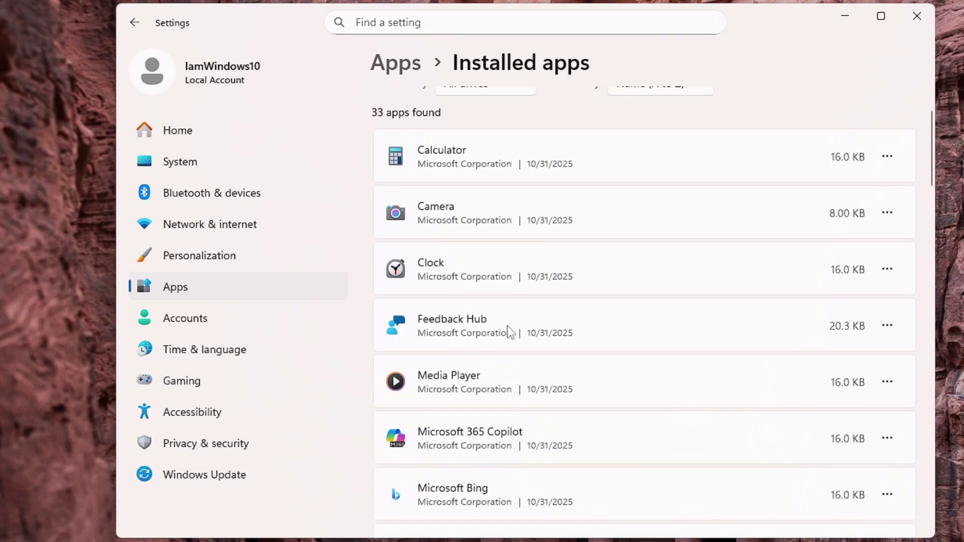
pyautogui.scroll(-5, 508, 331)
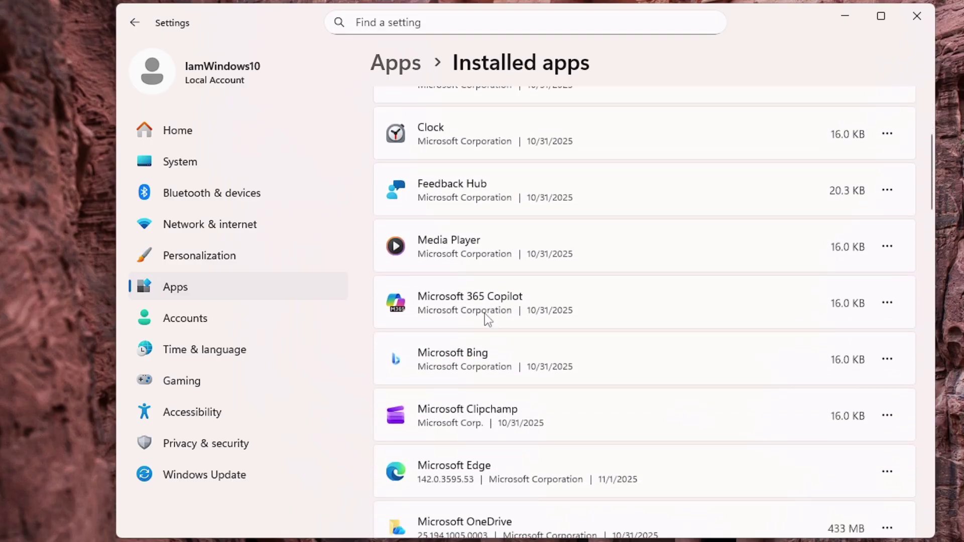
pyautogui.scroll(-5, 484, 313)
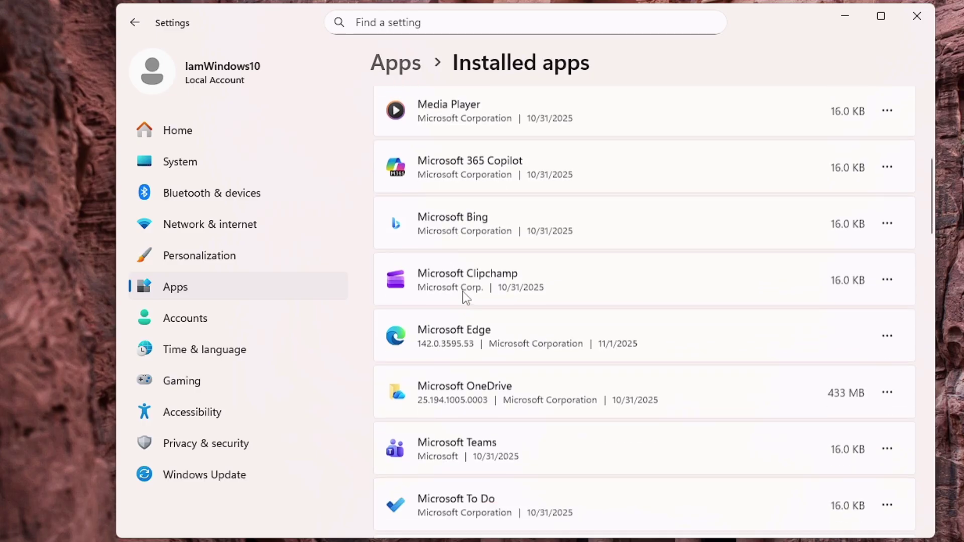
pyautogui.scroll(-5, 490, 282)
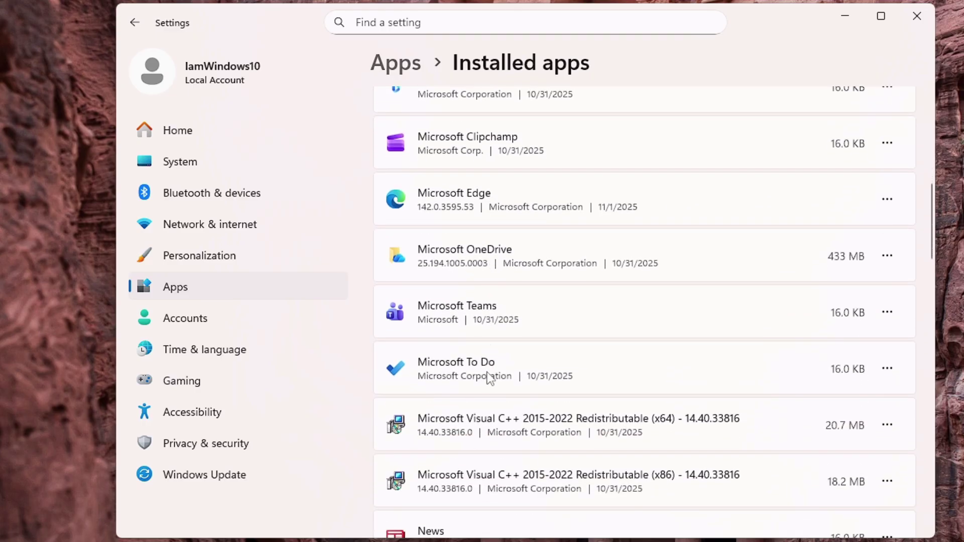
pyautogui.scroll(-5, 489, 378)
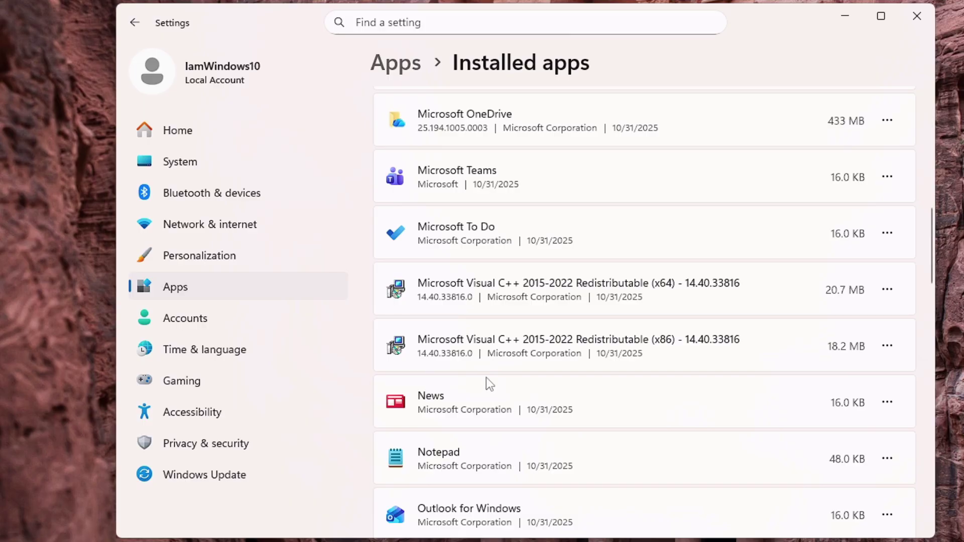
# Step: Scroll up and down the Installed apps list to review the built-in apps
pyautogui.scroll(-10, 493, 332)
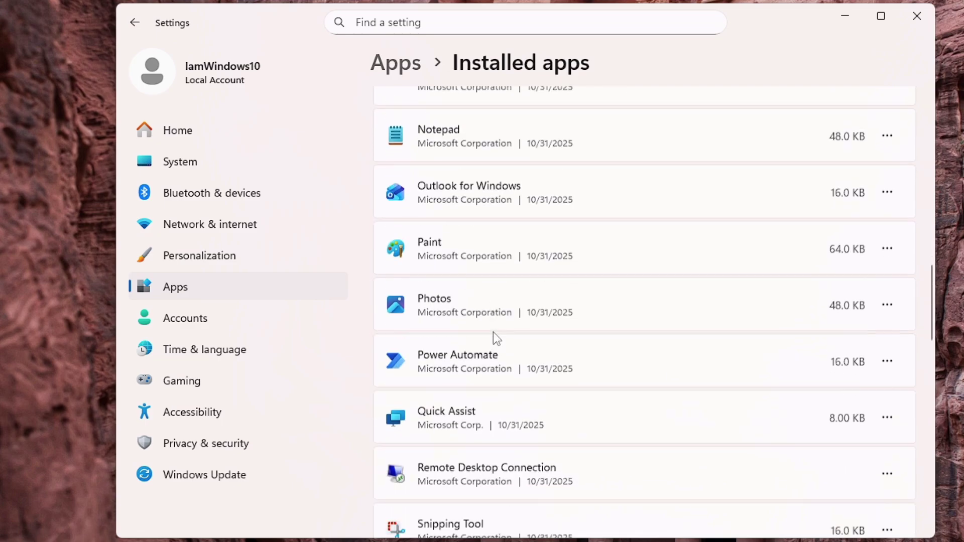
pyautogui.scroll(-6, 493, 333)
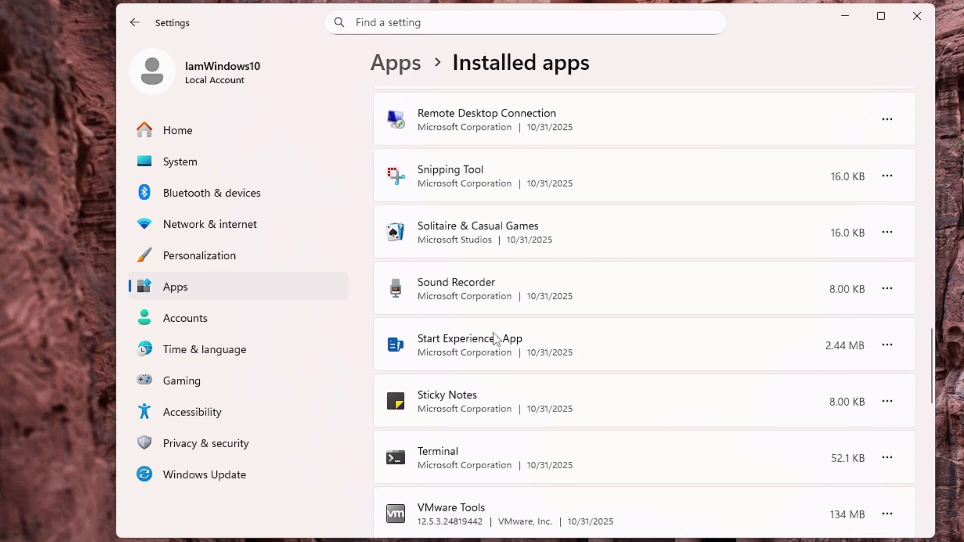
pyautogui.scroll(-2, 493, 337)
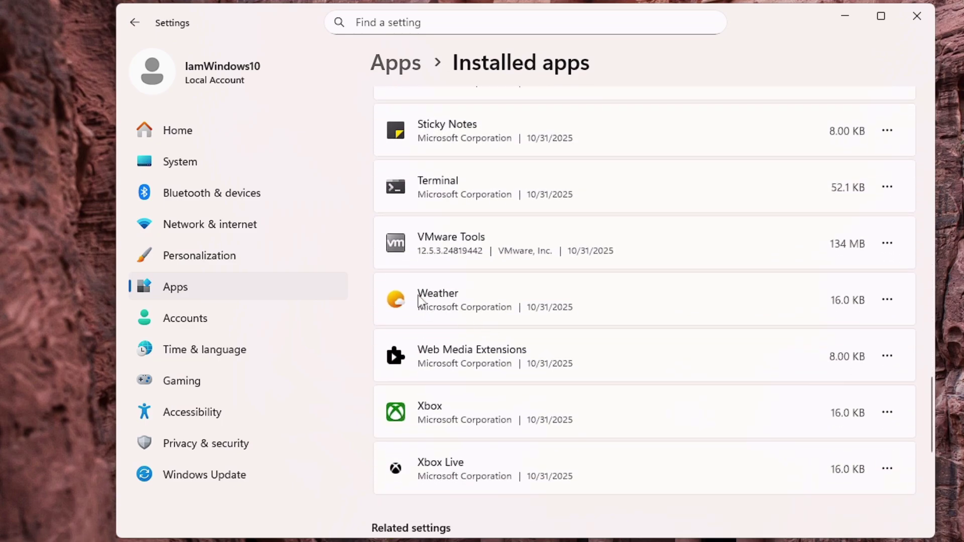
pyautogui.scroll(-2, 432, 299)
pyautogui.scroll(15, 434, 298)
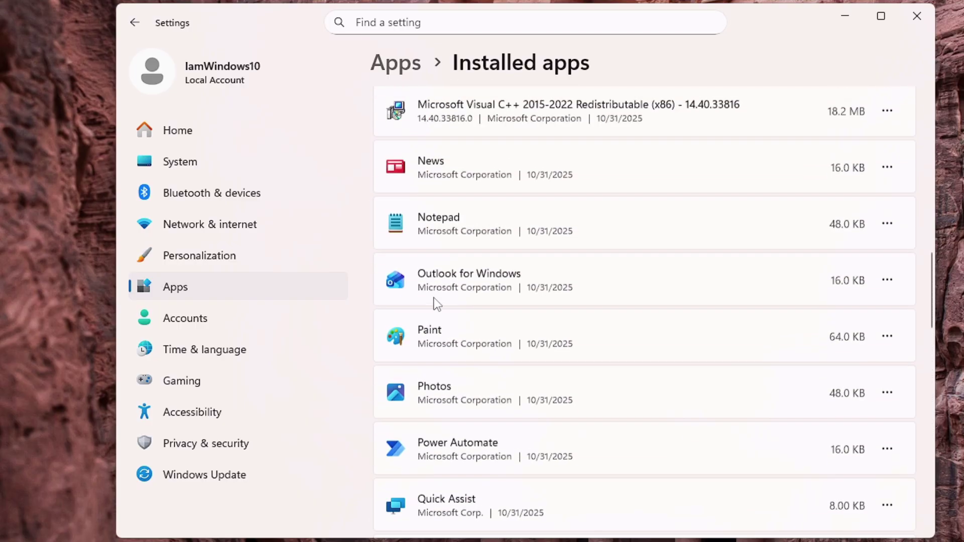
pyautogui.scroll(2, 435, 304)
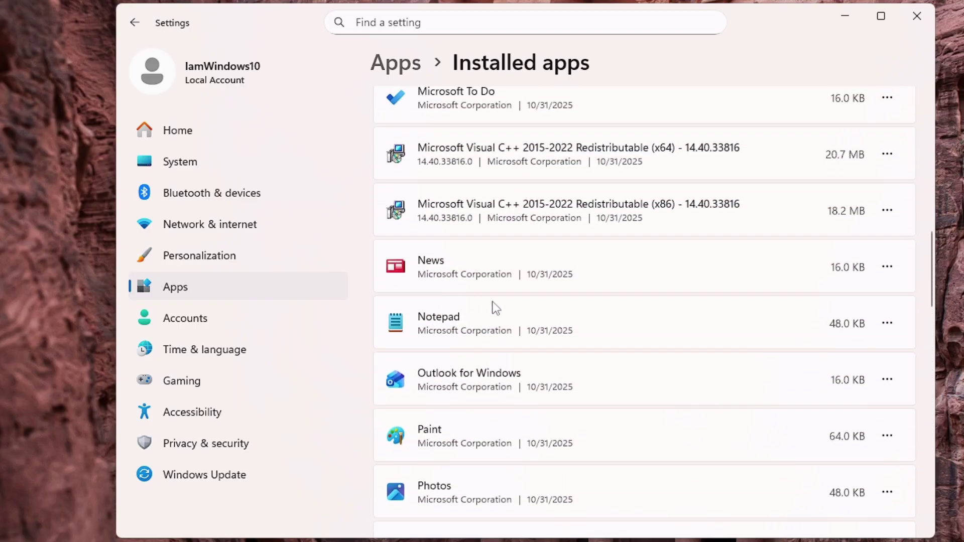
pyautogui.scroll(12, 496, 308)
pyautogui.scroll(-2, 569, 306)
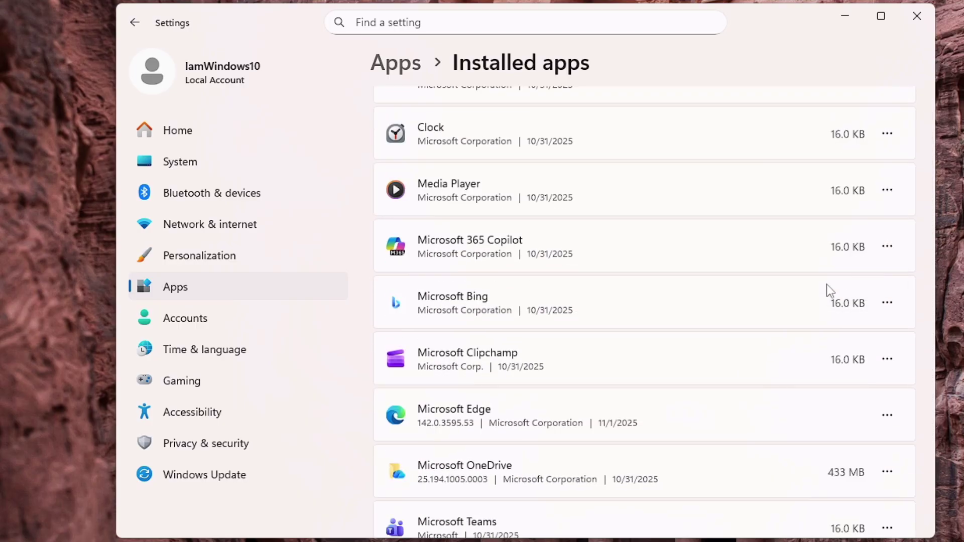
pyautogui.scroll(-2, 826, 390)
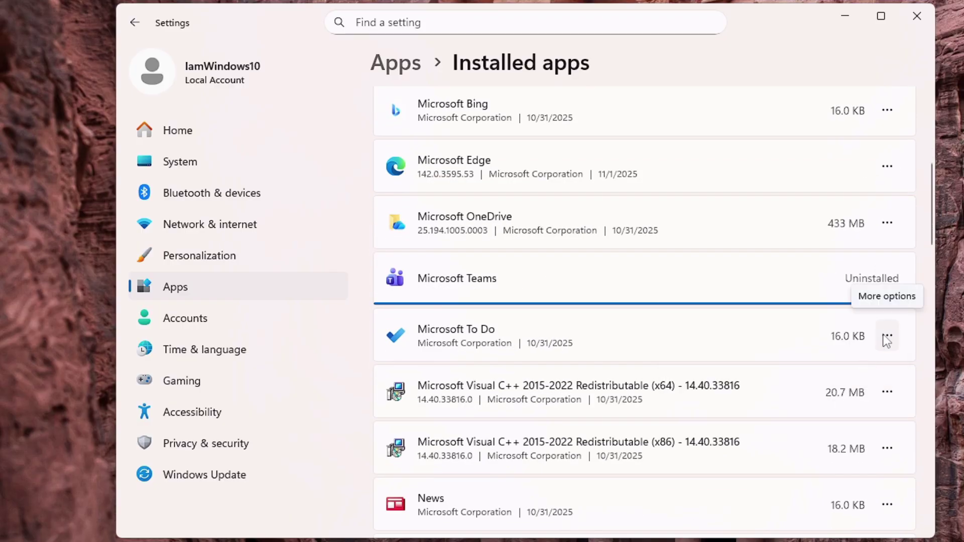
pyautogui.scroll(-15, 886, 340)
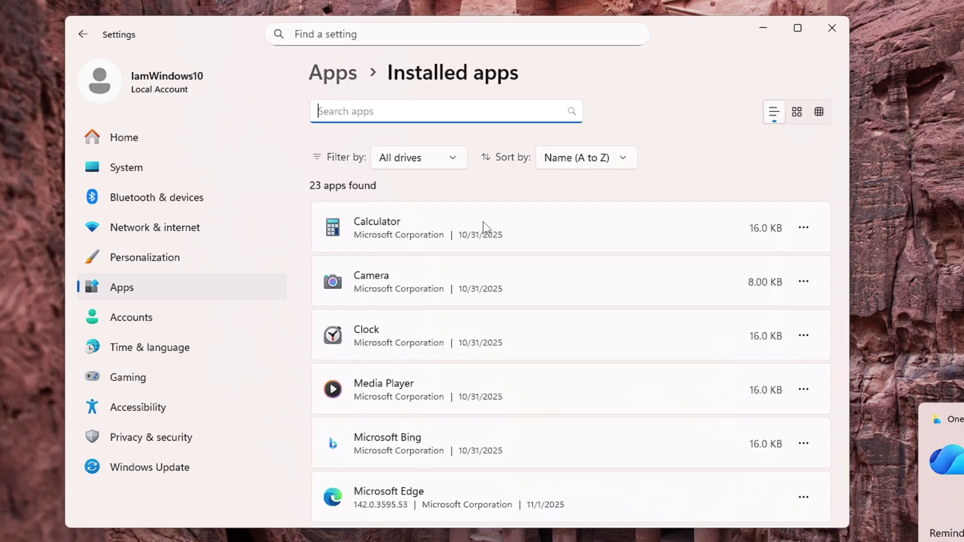
pyautogui.scroll(-3, 462, 254)
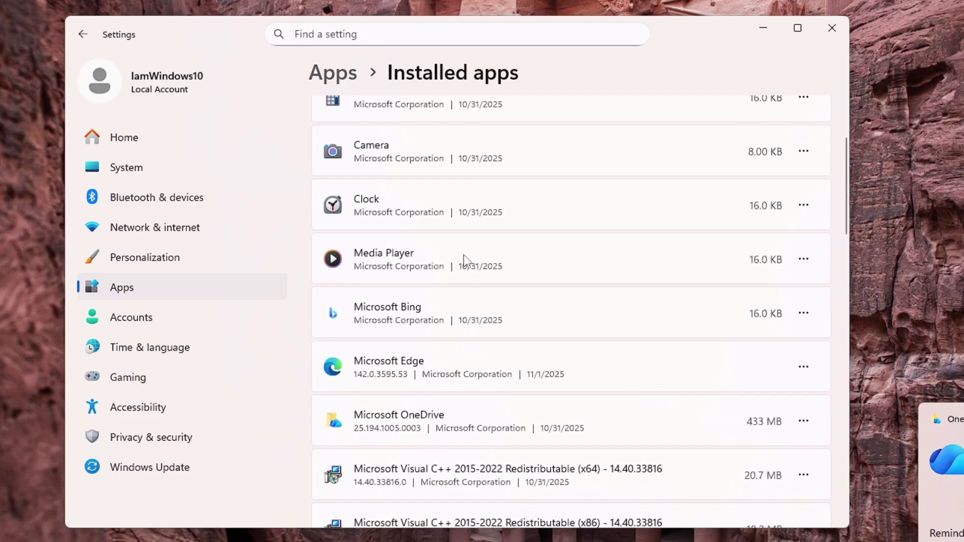
pyautogui.scroll(-2, 463, 255)
# Step: Open the Media Player entry's actions menu and scroll the page
pyautogui.click(804, 196)
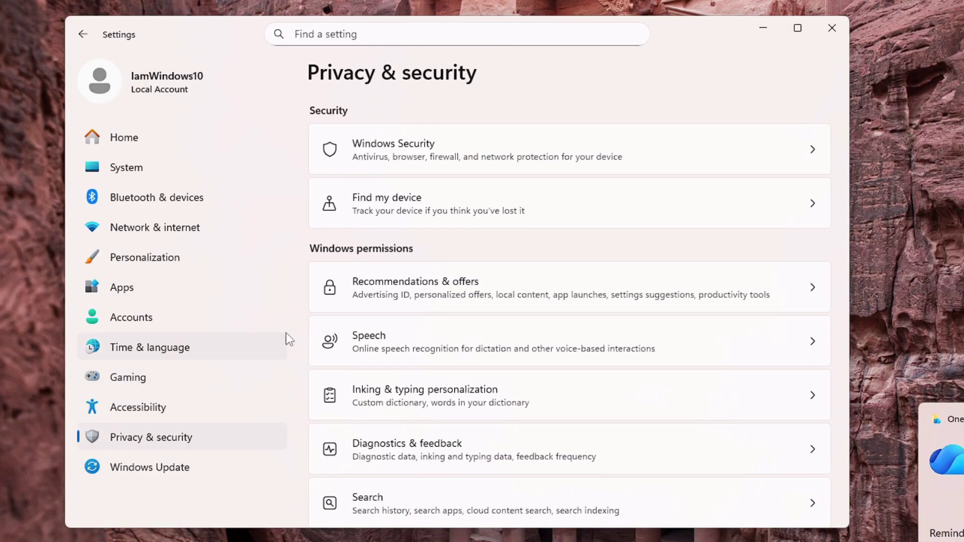
pyautogui.scroll(-2, 480, 249)
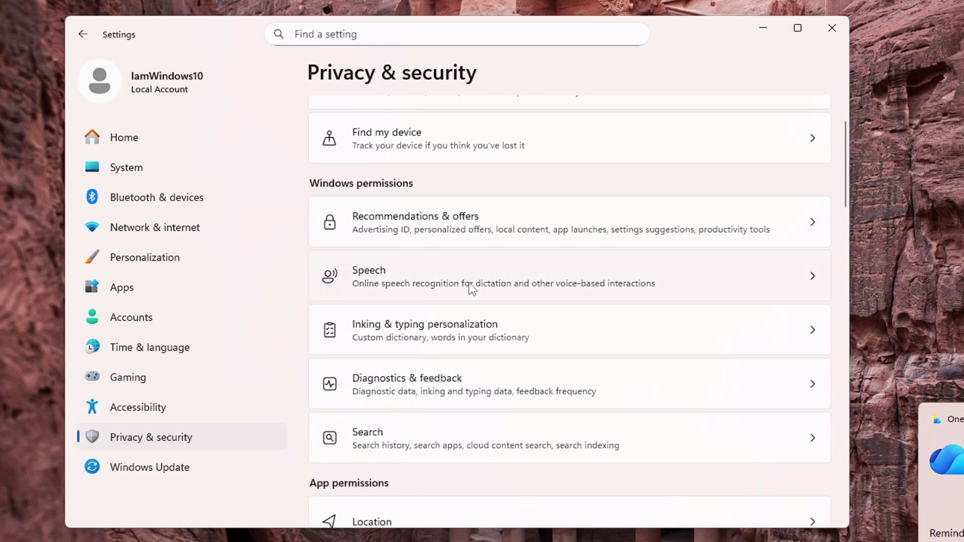
pyautogui.scroll(-4, 472, 288)
pyautogui.scroll(3, 410, 397)
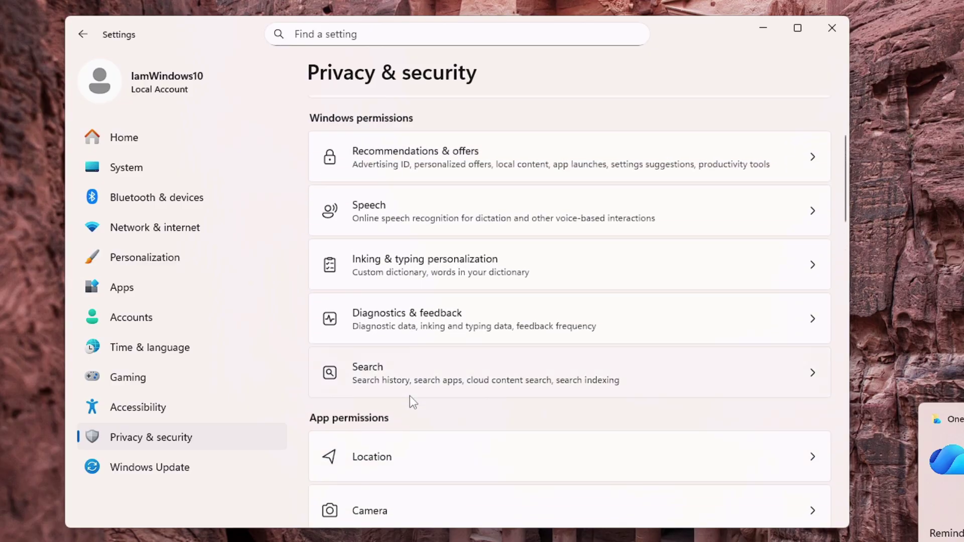
# Step: Turn off all five Recommendations & offers toggles, including personalized offers and Settings notifications
pyautogui.click(505, 157)
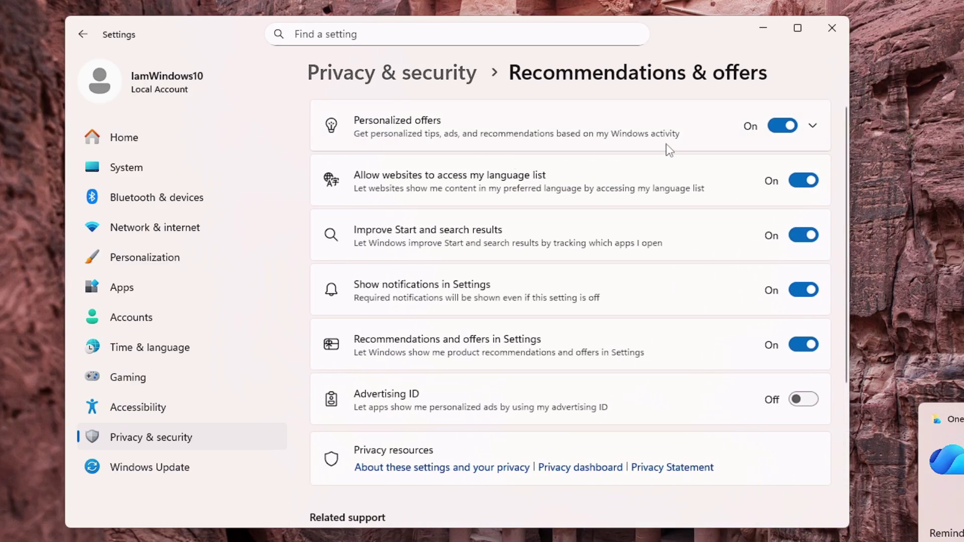
pyautogui.click(778, 126)
pyautogui.click(804, 179)
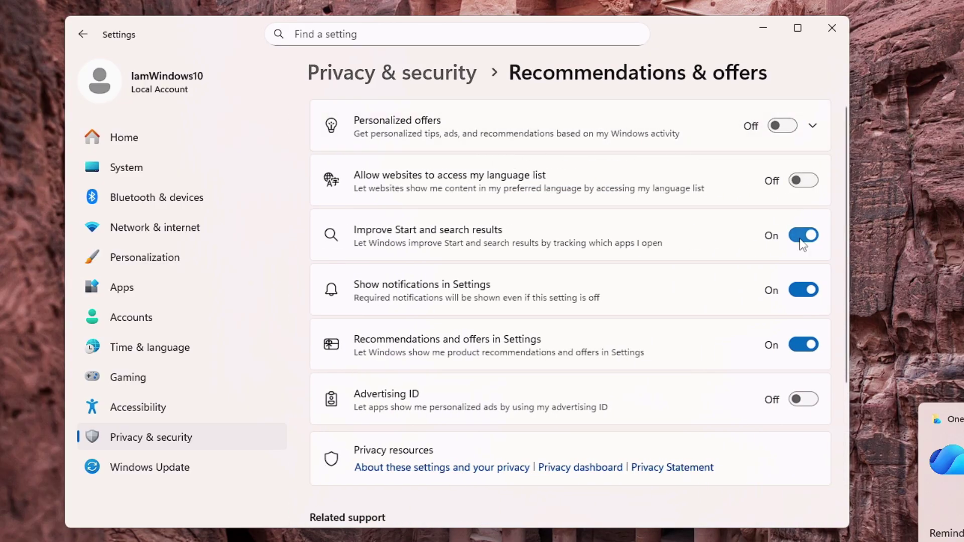
pyautogui.click(803, 237)
pyautogui.click(806, 292)
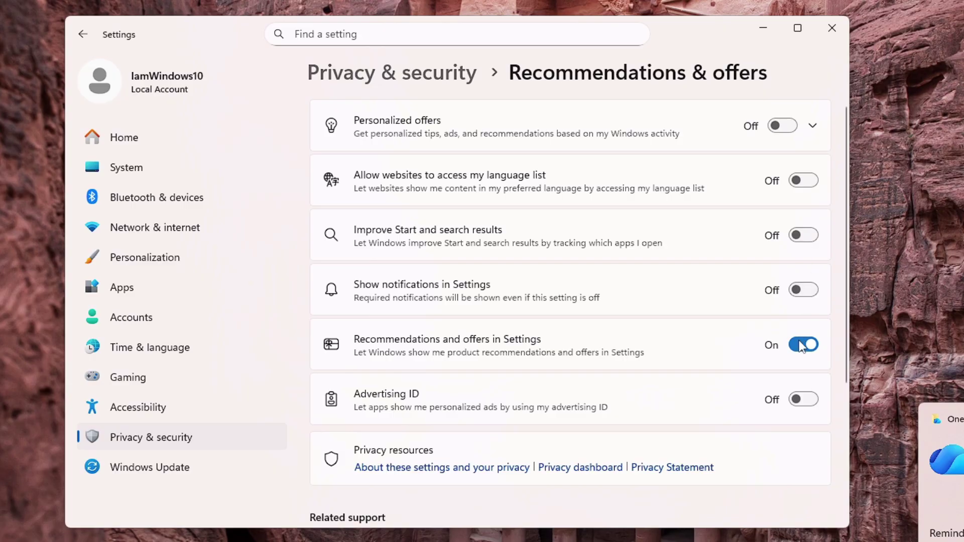
pyautogui.click(803, 344)
# Step: Turn off the custom inking and typing dictionary in Inking & typing personalization
pyautogui.click(83, 34)
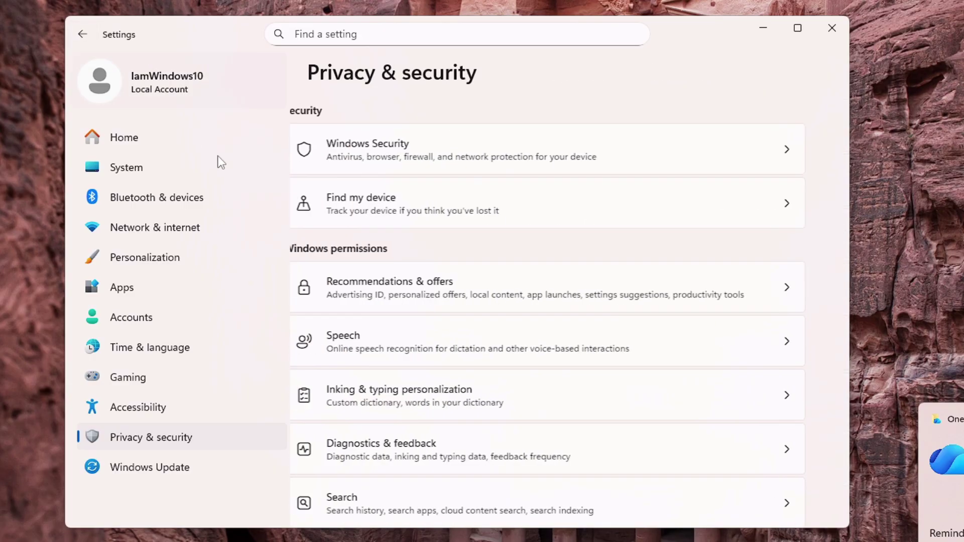
pyautogui.scroll(-2, 484, 281)
pyautogui.click(411, 333)
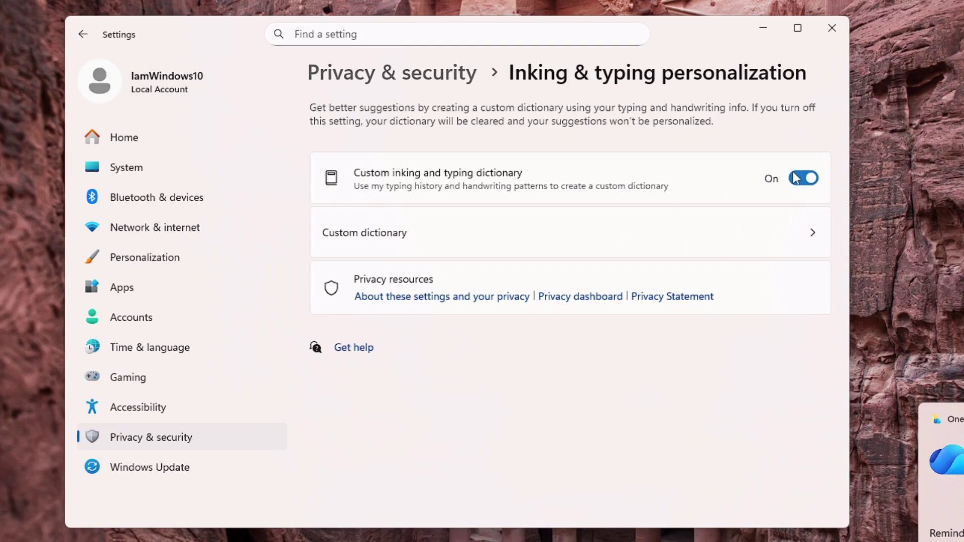
pyautogui.click(803, 179)
pyautogui.click(82, 35)
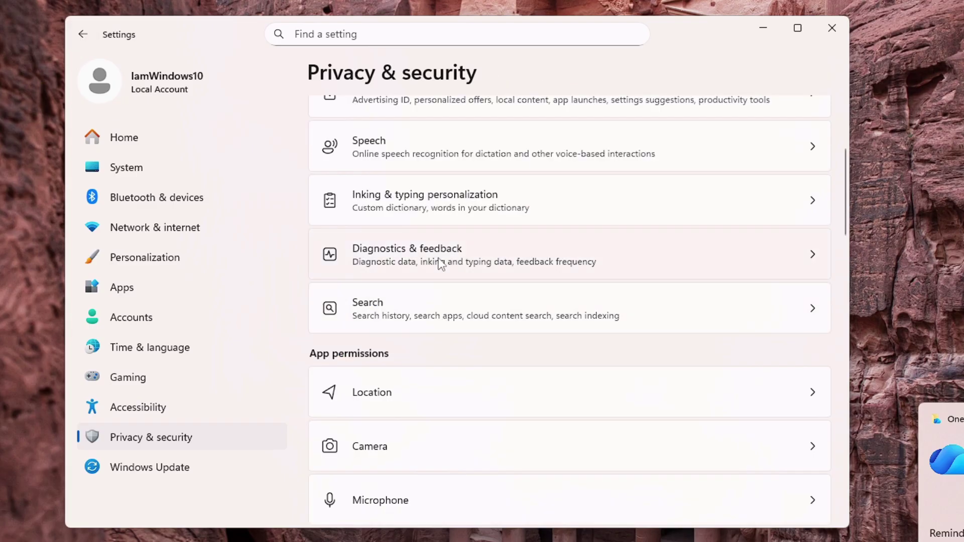
pyautogui.click(442, 258)
# Step: Turn off optional diagnostic data and attempt to turn off location services
pyautogui.click(779, 263)
pyautogui.hotkey('alt', 'Left')
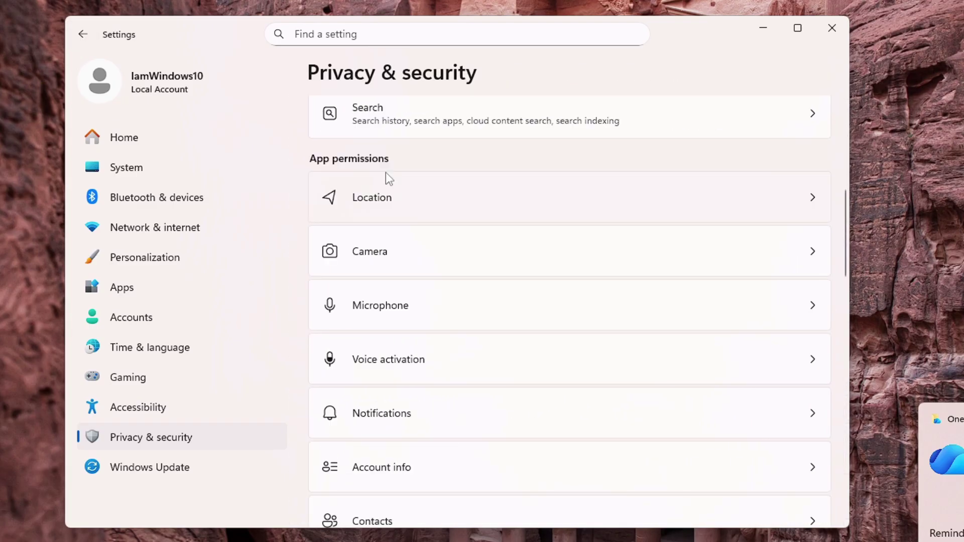
pyautogui.click(415, 203)
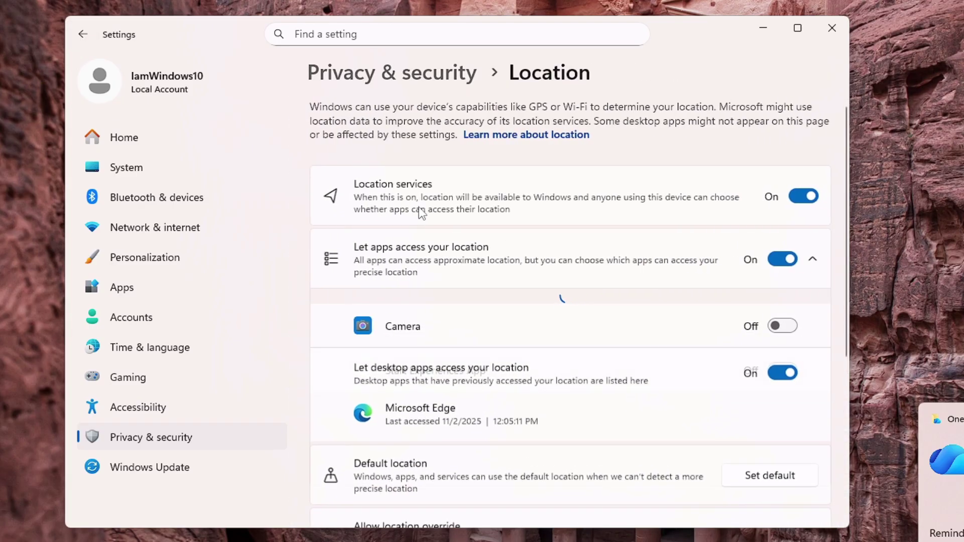
pyautogui.click(802, 197)
pyautogui.press('Escape')
pyautogui.hotkey('alt', 'Left')
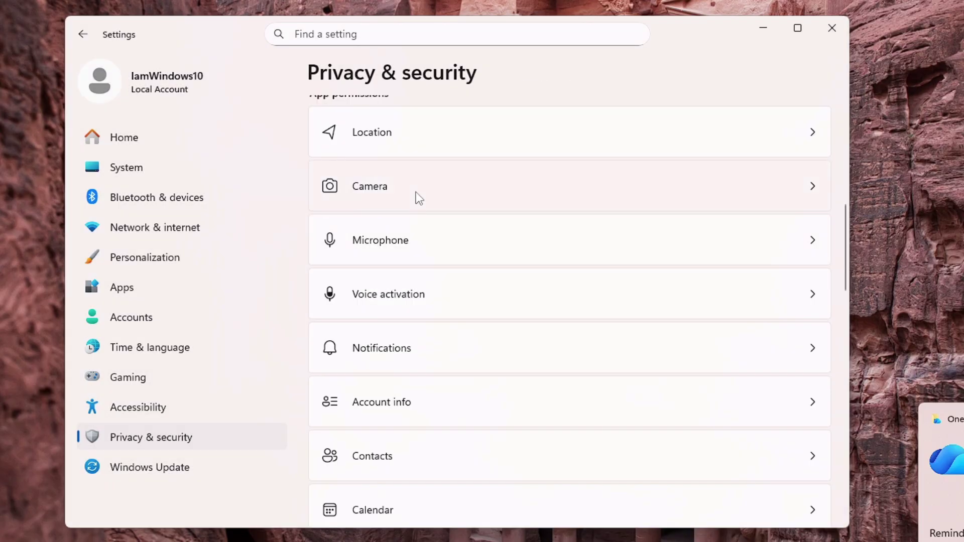
# Step: Turn off camera and contacts access for apps
pyautogui.click(415, 192)
pyautogui.click(803, 191)
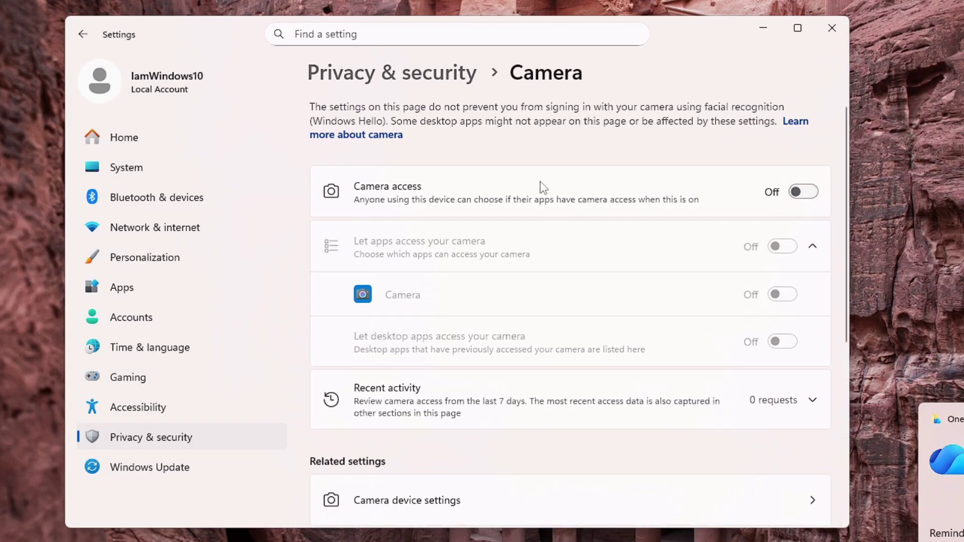
pyautogui.click(83, 34)
pyautogui.scroll(-10, 480, 292)
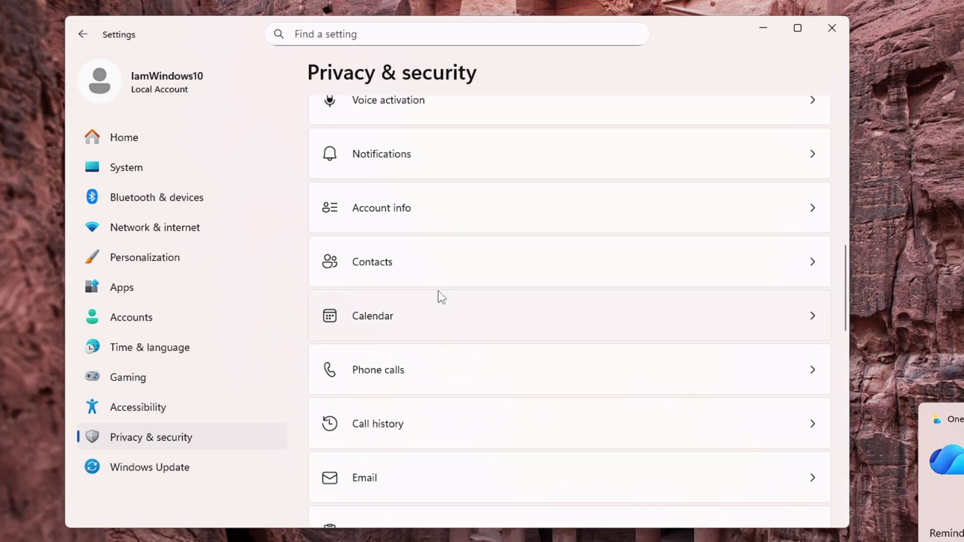
pyautogui.click(407, 267)
pyautogui.click(803, 125)
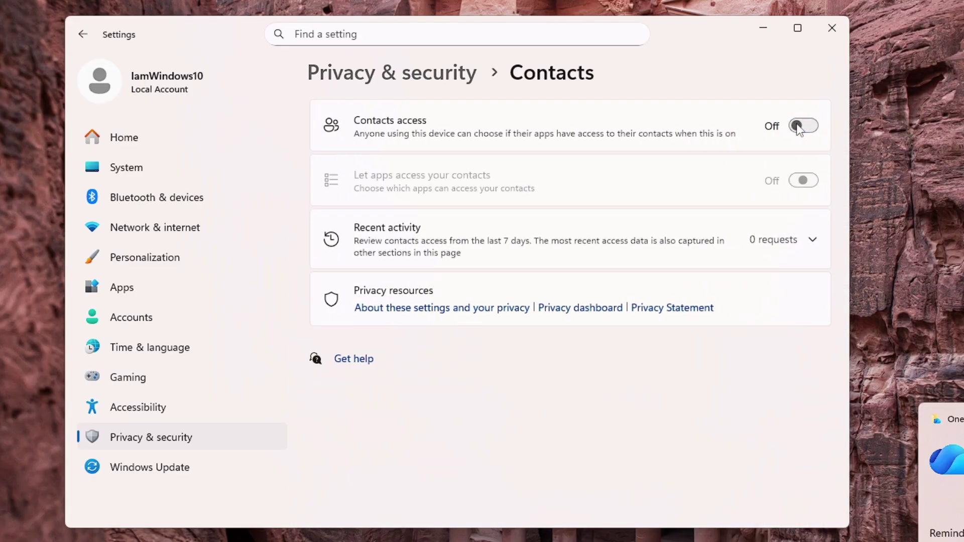
# Step: Turn off notification access for apps
pyautogui.click(81, 35)
pyautogui.scroll(-10, 436, 298)
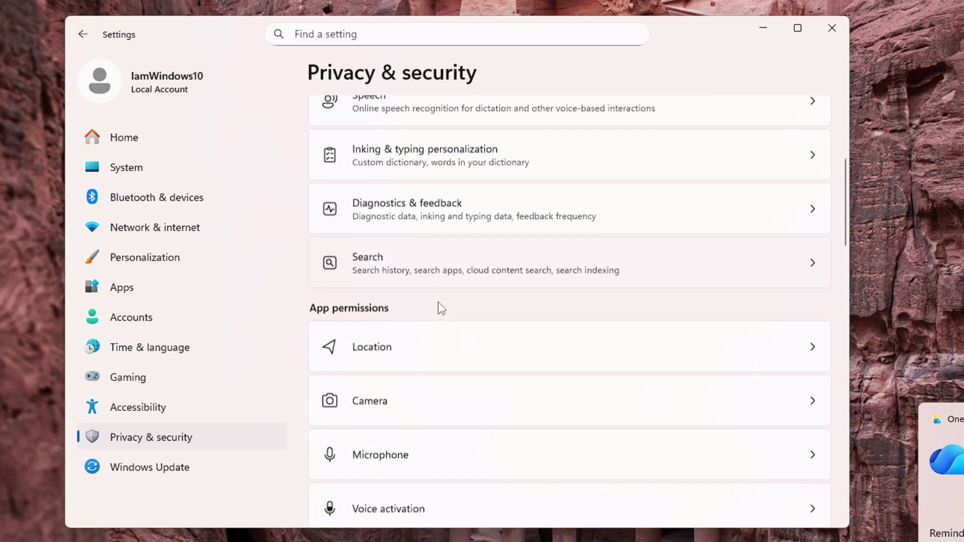
pyautogui.scroll(1, 413, 176)
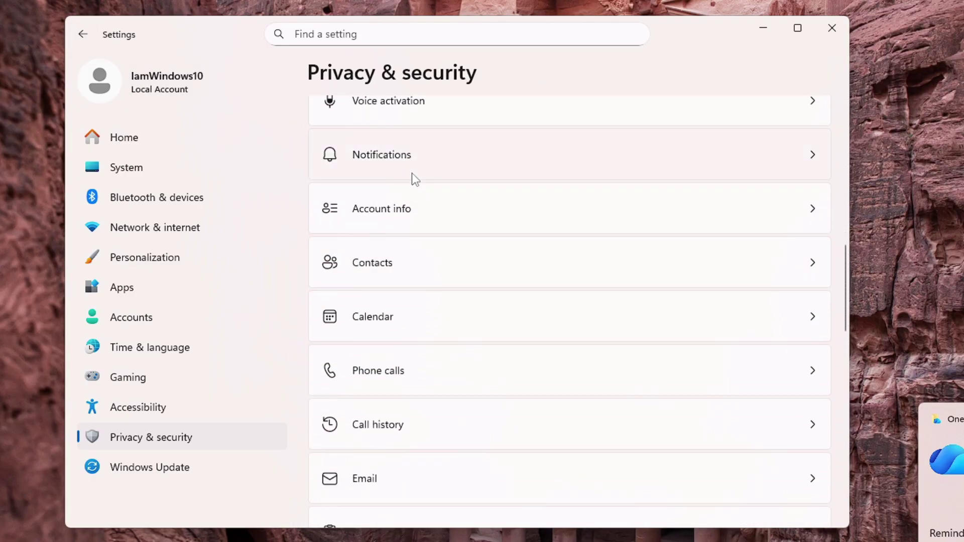
pyautogui.click(411, 173)
pyautogui.click(798, 138)
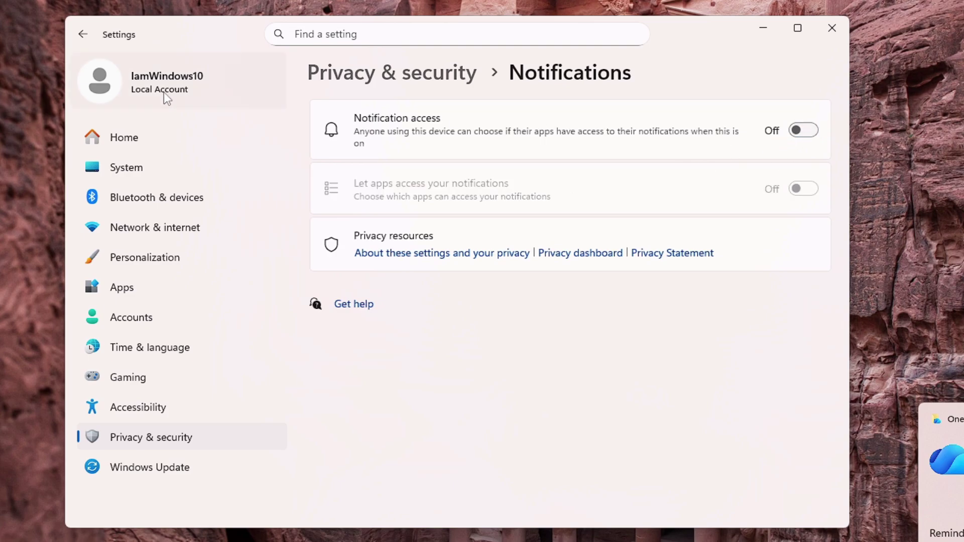
# Step: Turn off radio control access for apps
pyautogui.click(90, 40)
pyautogui.scroll(-12, 402, 327)
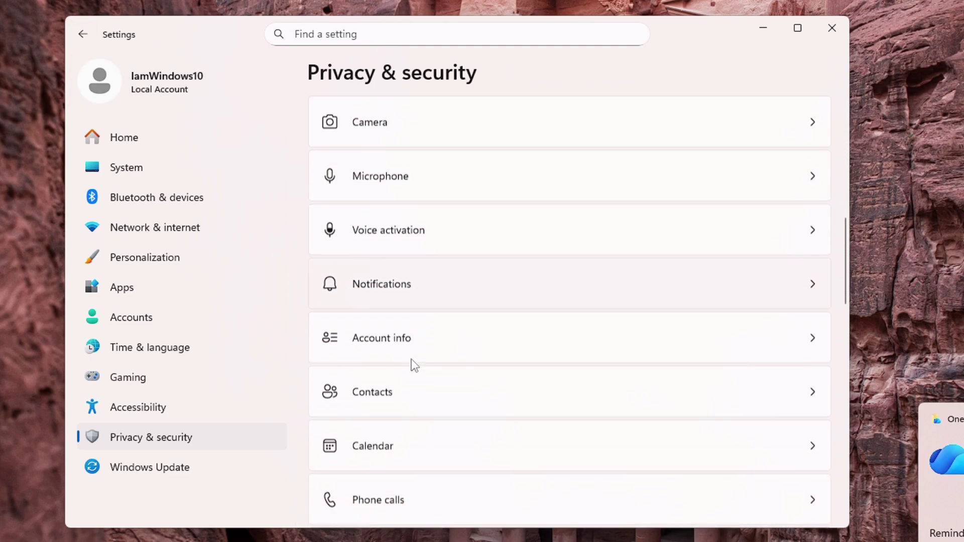
pyautogui.scroll(-4, 410, 364)
pyautogui.scroll(-3, 396, 292)
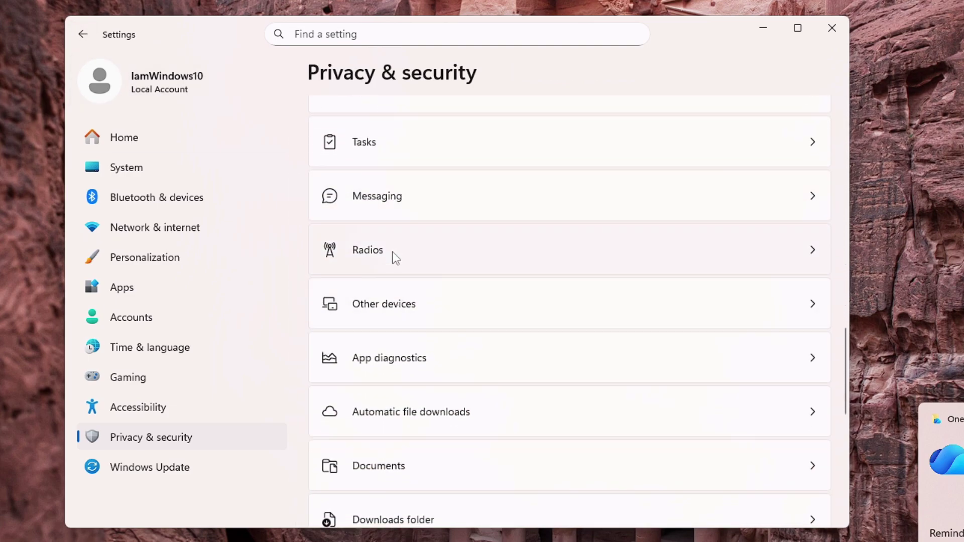
pyautogui.click(396, 251)
pyautogui.click(802, 129)
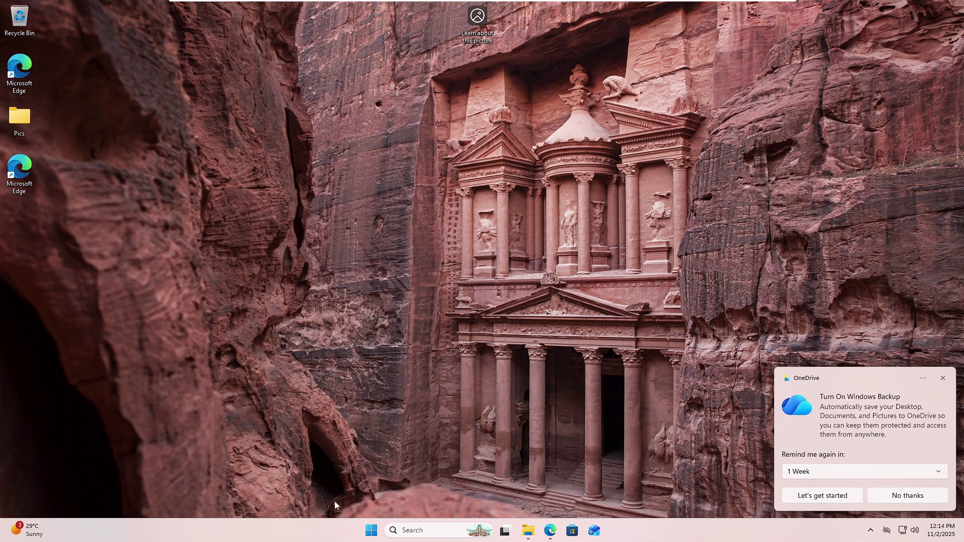
# Step: Search for 'servi', open the Services console and view ADPSvc's description
pyautogui.click(430, 530)
pyautogui.write('servi')
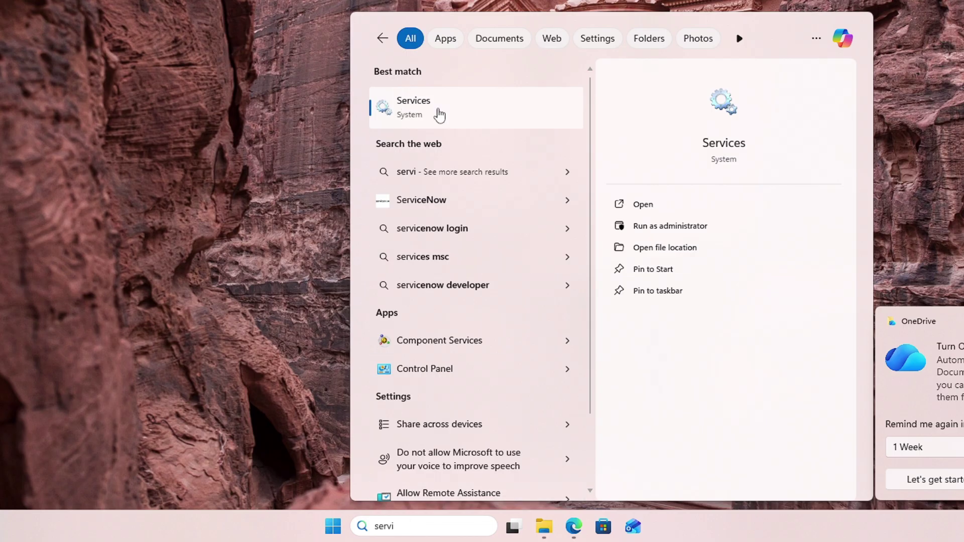
pyautogui.click(438, 115)
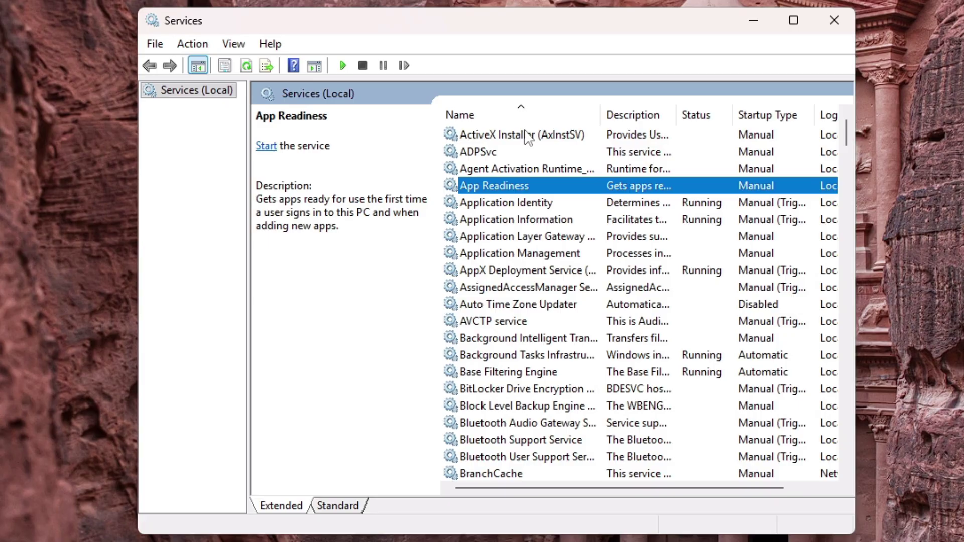
pyautogui.click(516, 153)
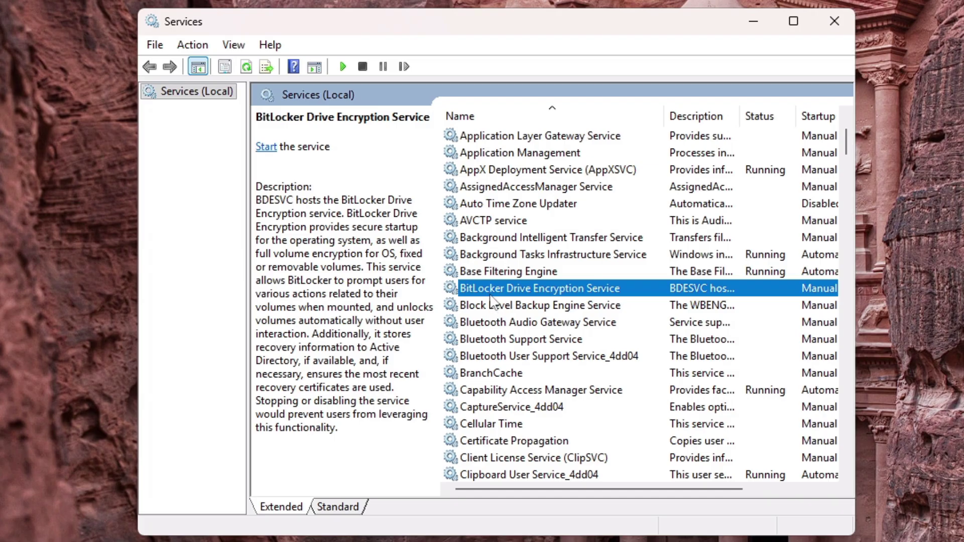
# Step: Set BitLocker Drive Encryption Service's startup type to Disabled and apply it
pyautogui.doubleClick(500, 288)
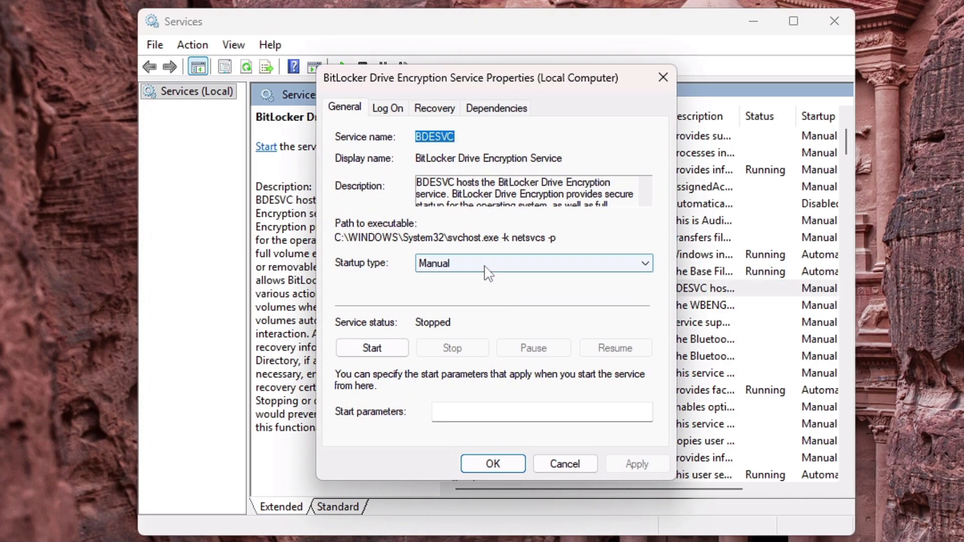
pyautogui.click(477, 263)
pyautogui.click(444, 320)
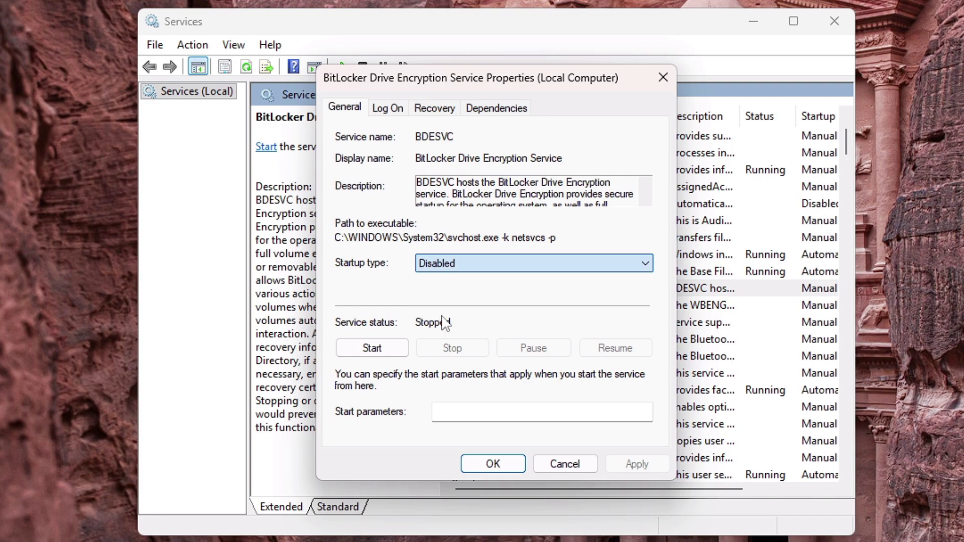
pyautogui.click(629, 465)
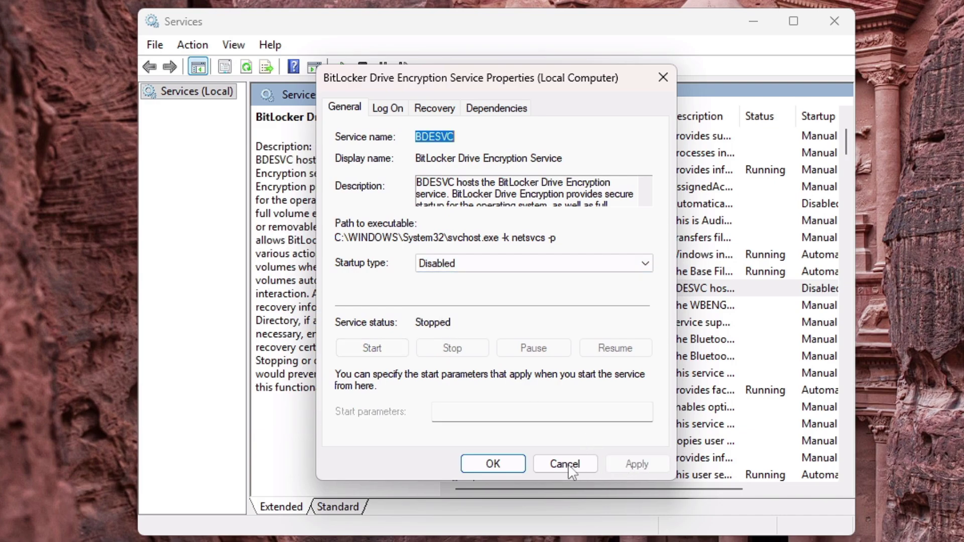
pyautogui.click(493, 464)
pyautogui.scroll(-2, 503, 327)
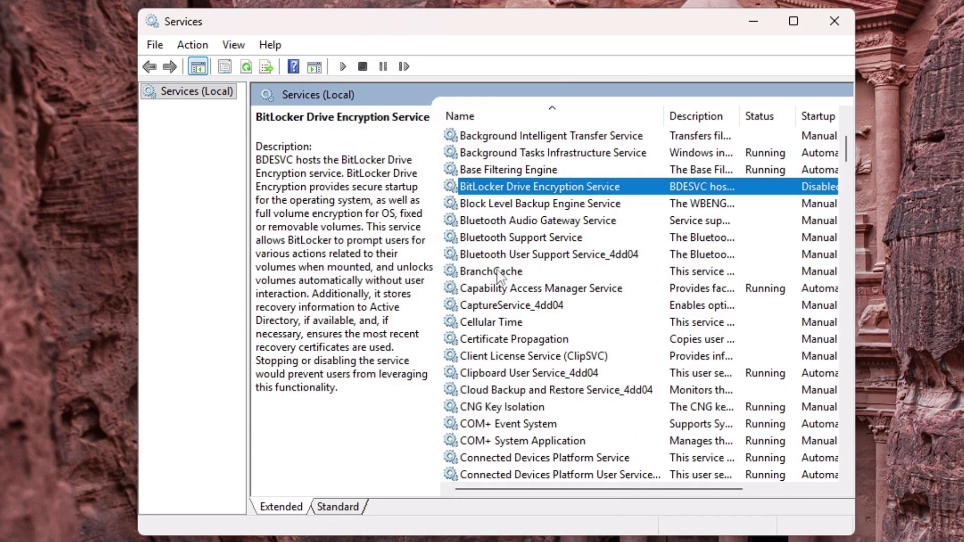
pyautogui.click(498, 225)
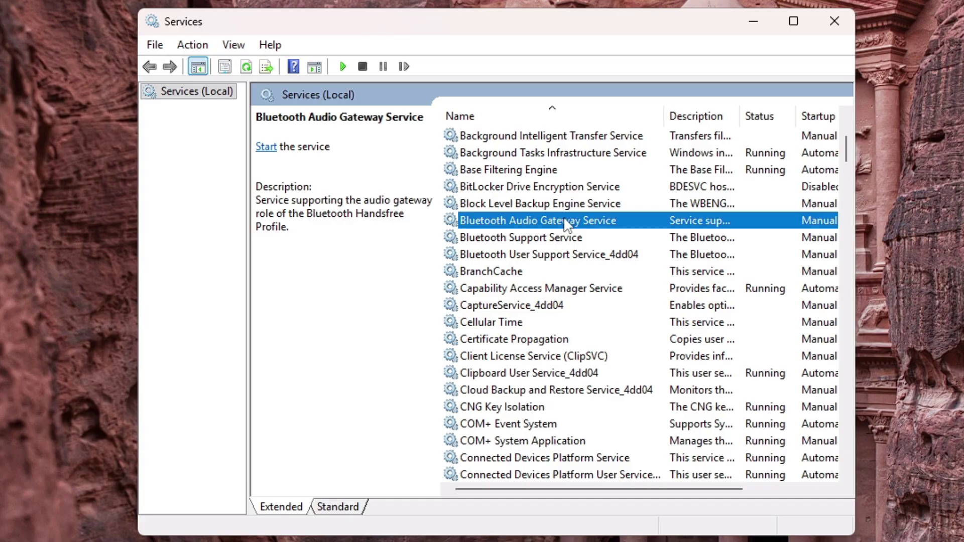
pyautogui.scroll(-4, 552, 251)
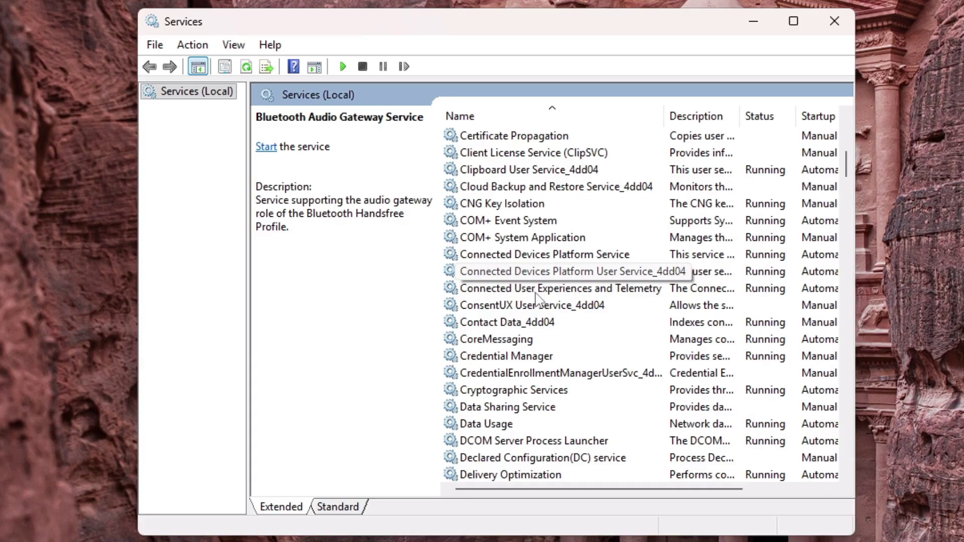
# Step: Disable and stop the Connected User Experiences and Telemetry service
pyautogui.click(536, 293)
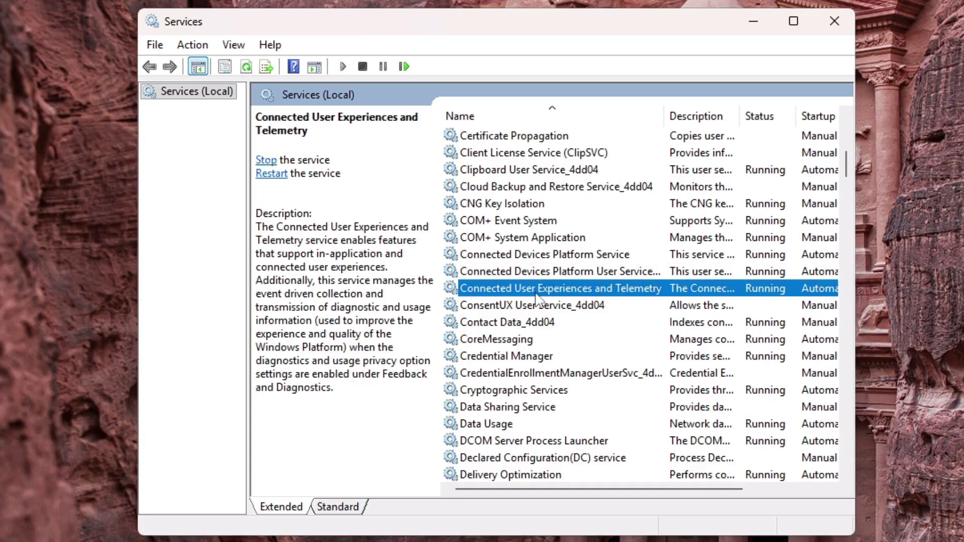
pyautogui.doubleClick(581, 294)
pyautogui.click(525, 264)
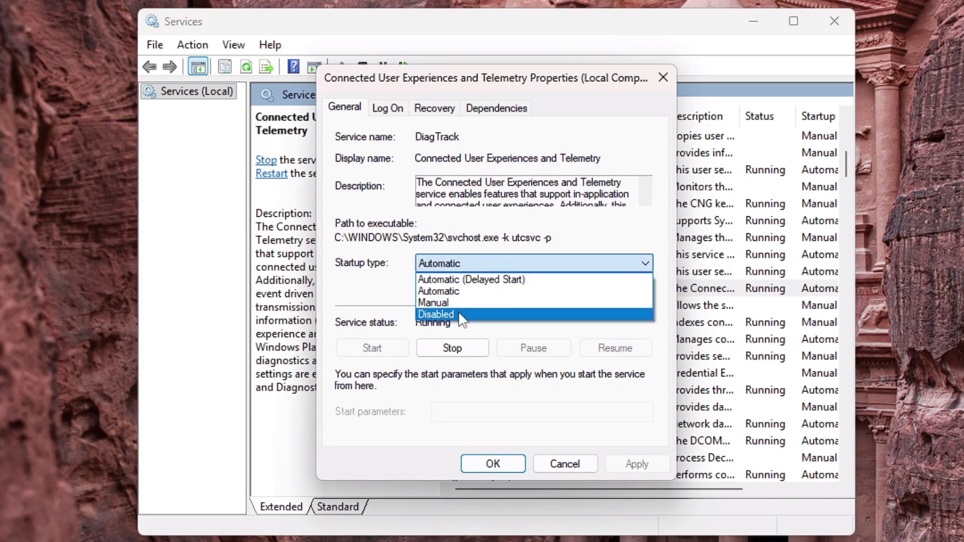
pyautogui.click(436, 315)
pyautogui.click(452, 348)
pyautogui.click(635, 464)
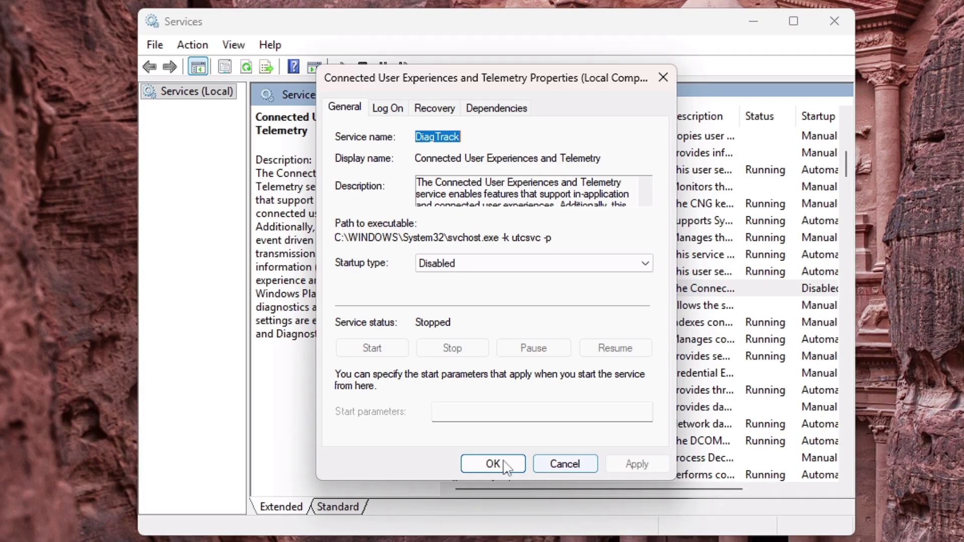
pyautogui.click(493, 464)
# Step: Disable and stop the Print Spooler service
pyautogui.write('print sperf')
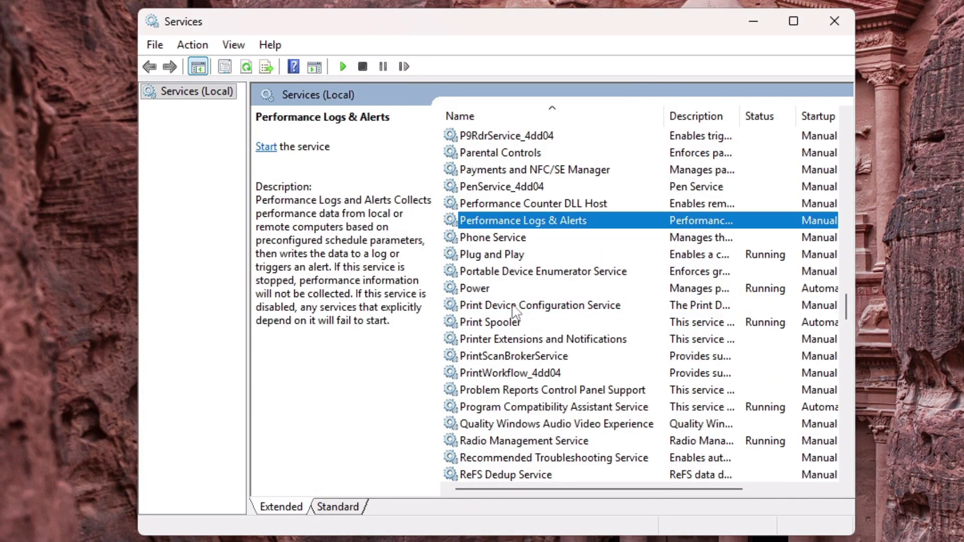
pyautogui.press('Down')
pyautogui.press('Down')
pyautogui.press('Down')
pyautogui.press('Down')
pyautogui.press('Down')
pyautogui.press('Down')
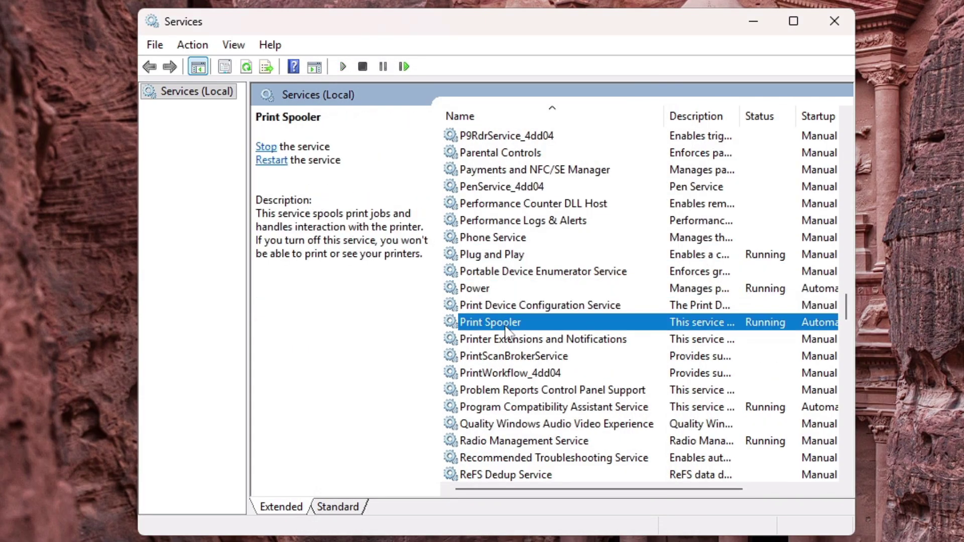
pyautogui.doubleClick(506, 325)
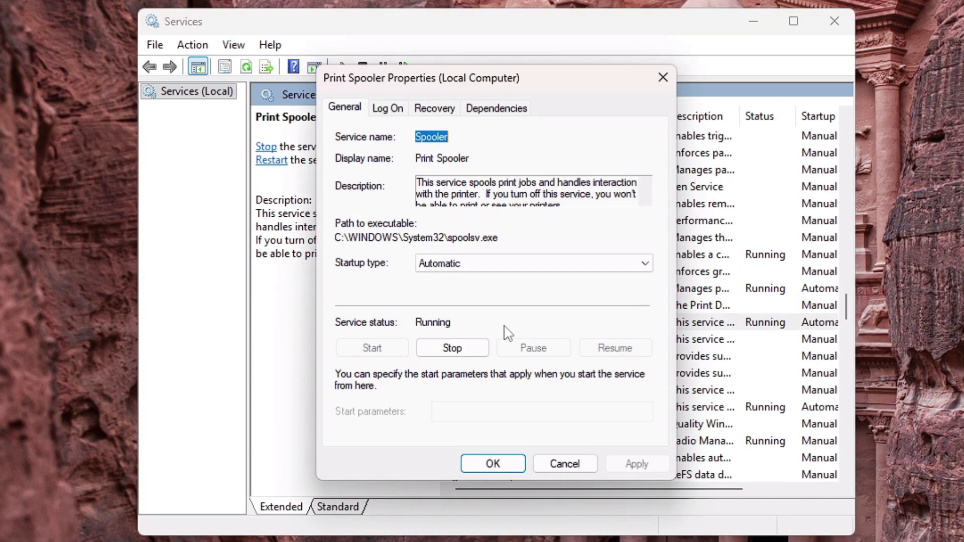
pyautogui.click(476, 265)
pyautogui.click(446, 315)
pyautogui.click(451, 348)
pyautogui.click(493, 464)
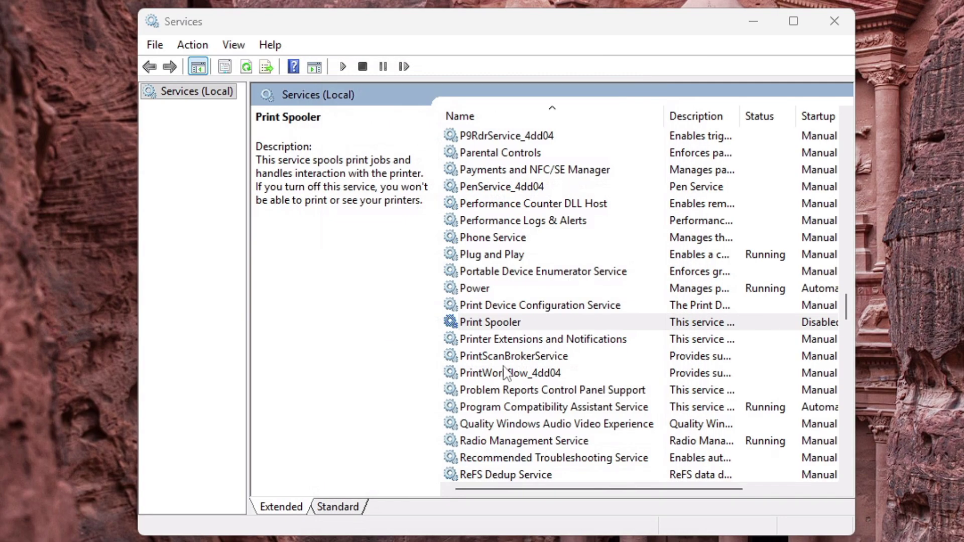
pyautogui.click(508, 358)
# Step: Set Windows Error Reporting Service's startup type to Disabled
pyautogui.press('w')
pyautogui.press('Down')
pyautogui.press('Down')
pyautogui.press('Down')
pyautogui.press('Down')
pyautogui.press('Down')
pyautogui.press('Down')
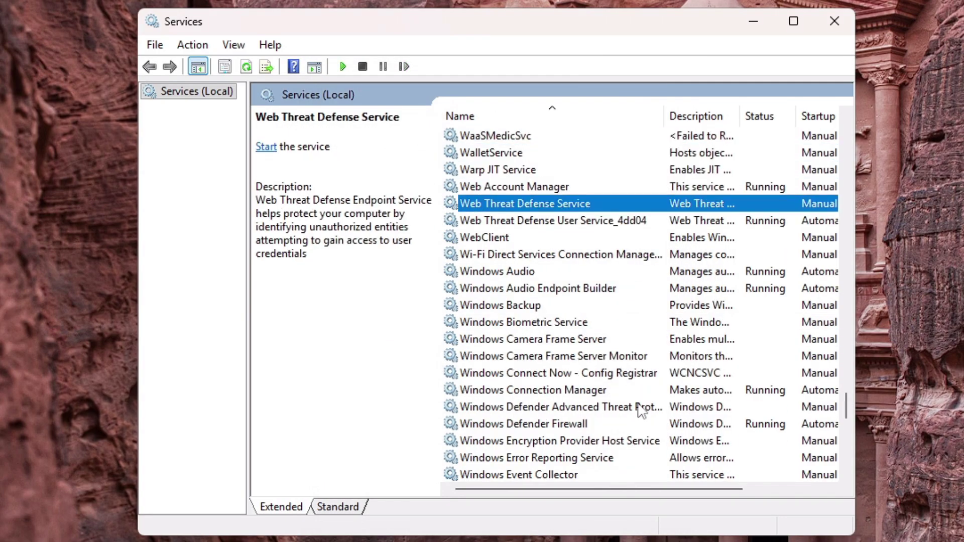
pyautogui.press('Down')
pyautogui.press('Down')
pyautogui.press('Down')
pyautogui.press('Down')
pyautogui.scroll(-3, 648, 399)
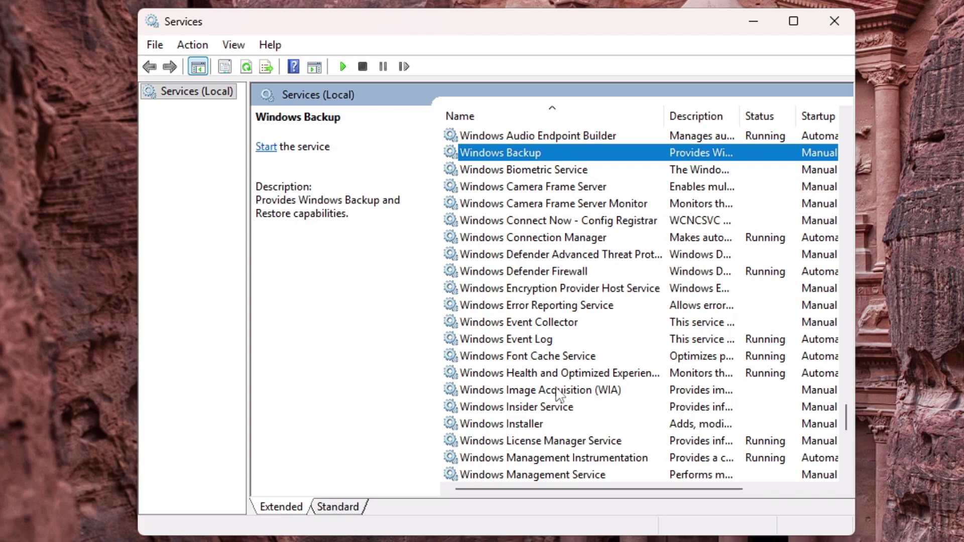
pyautogui.doubleClick(523, 306)
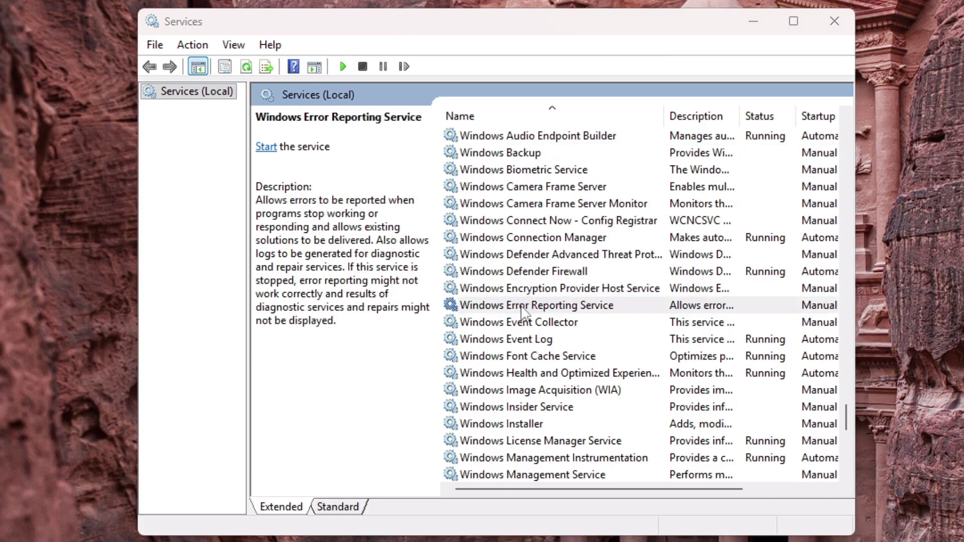
pyautogui.click(465, 263)
pyautogui.click(454, 314)
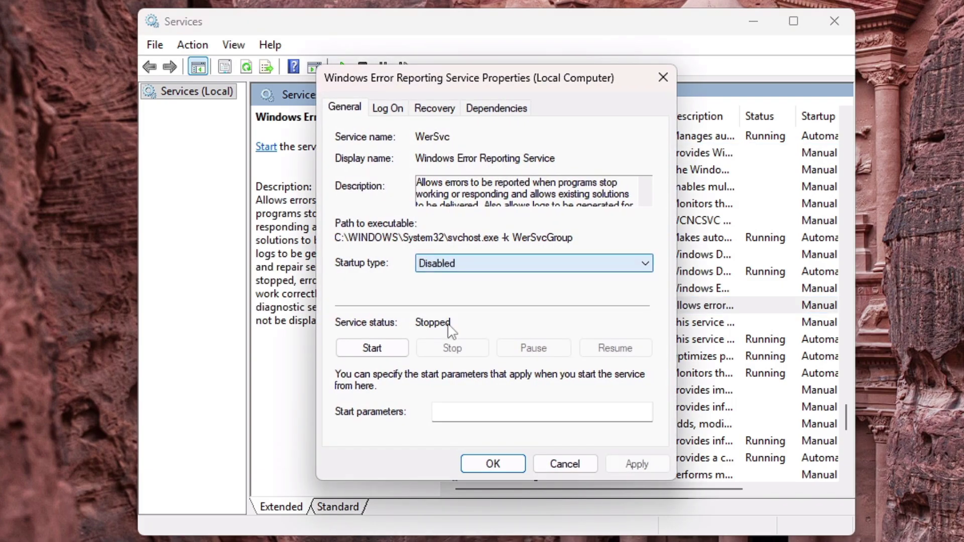
pyautogui.click(622, 466)
pyautogui.click(502, 463)
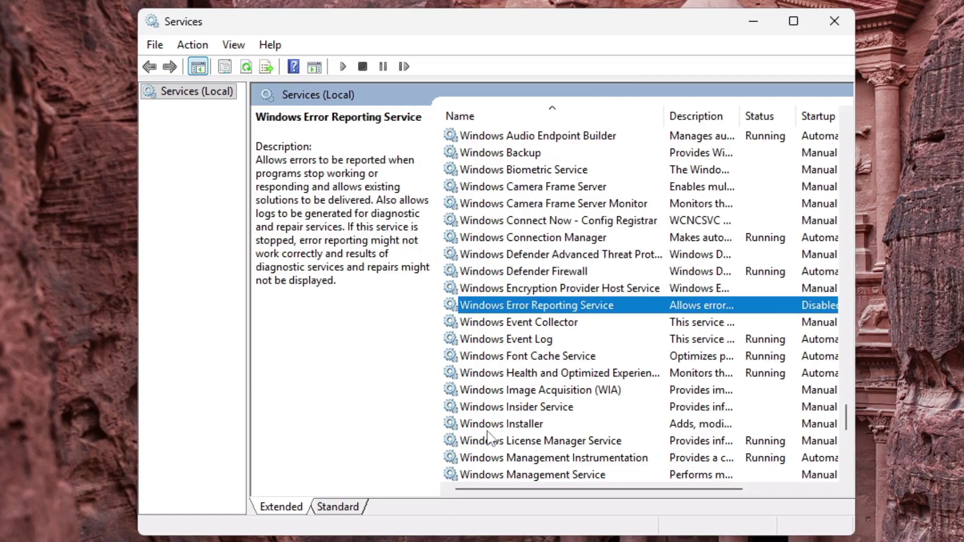
# Step: Set Parental Controls' startup type to Disabled
pyautogui.press('p')
pyautogui.press('a')
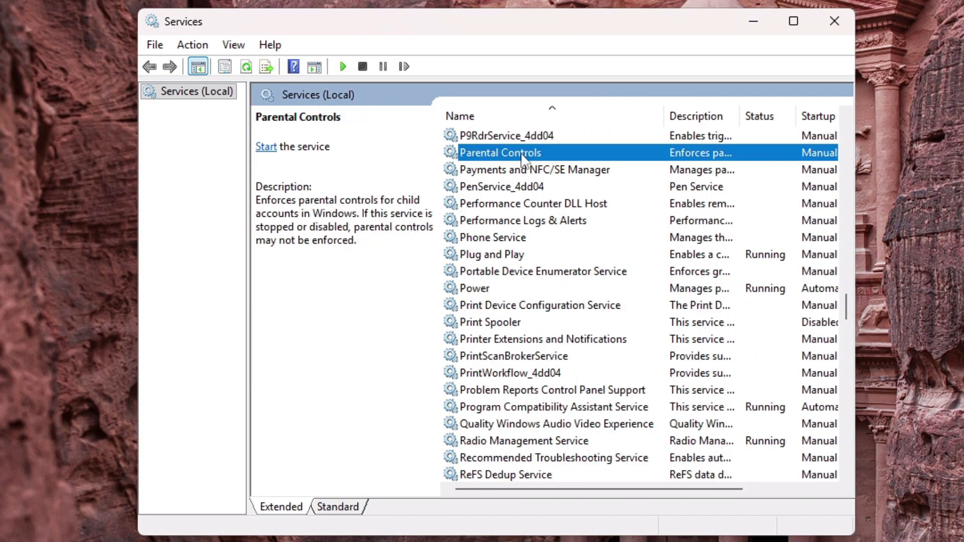
pyautogui.doubleClick(522, 154)
pyautogui.click(478, 265)
pyautogui.click(447, 314)
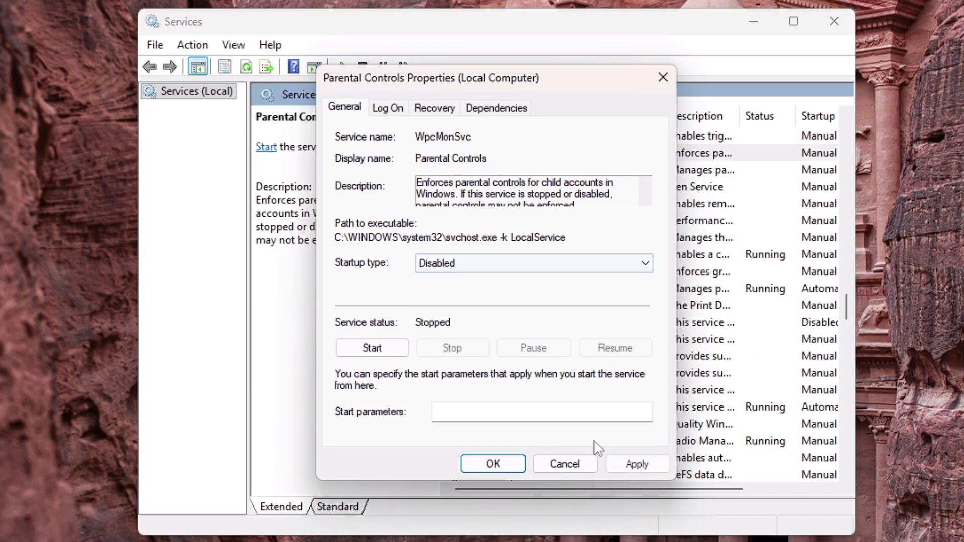
pyautogui.click(635, 465)
pyautogui.click(492, 463)
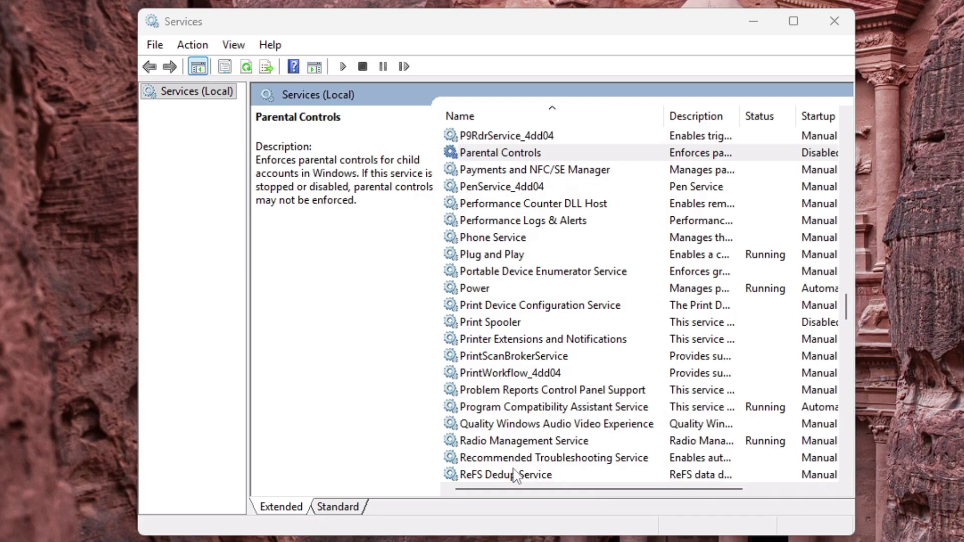
# Step: Set Downloaded Maps Manager's startup type to Disabled
pyautogui.scroll(20, 522, 427)
pyautogui.doubleClick(526, 405)
pyautogui.click(461, 265)
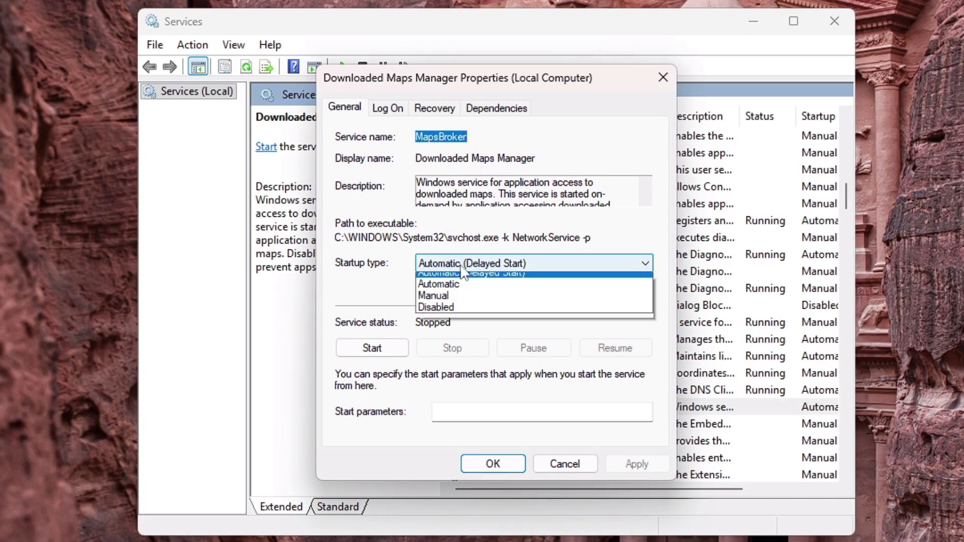
pyautogui.click(470, 315)
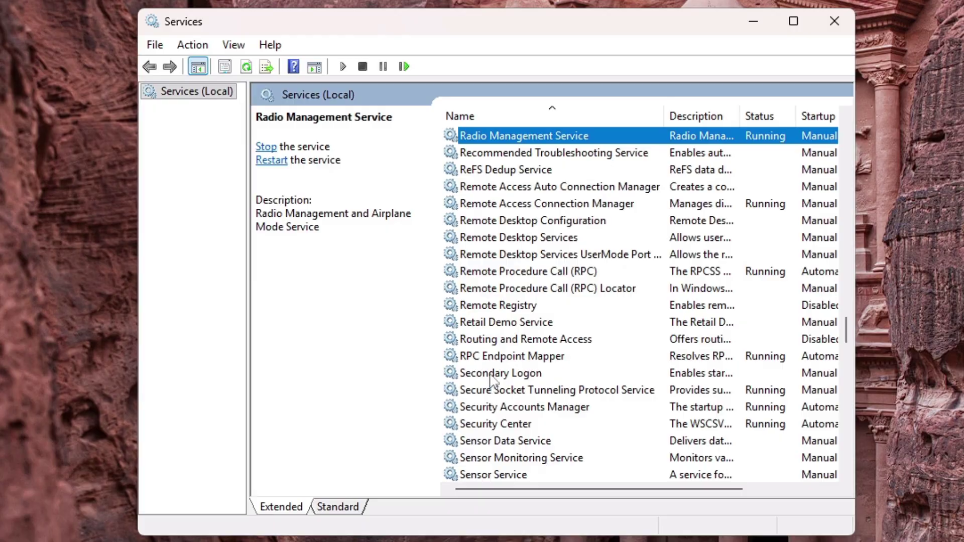
pyautogui.press('Down')
pyautogui.press('Down')
pyautogui.press('Down')
pyautogui.press('Down')
pyautogui.press('Down')
pyautogui.press('Down')
pyautogui.press('Down')
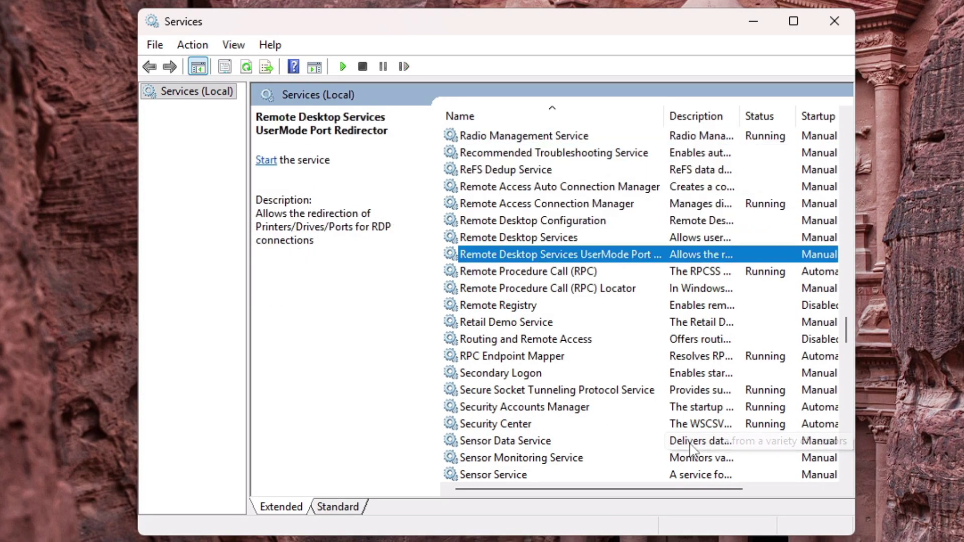
pyautogui.scroll(-2, 646, 388)
pyautogui.press('Down')
pyautogui.press('Down')
pyautogui.press('Up')
pyautogui.press('Up')
pyautogui.scroll(2, 553, 237)
# Step: Set Remote Desktop Services' startup type to Disabled and apply it
pyautogui.click(546, 237)
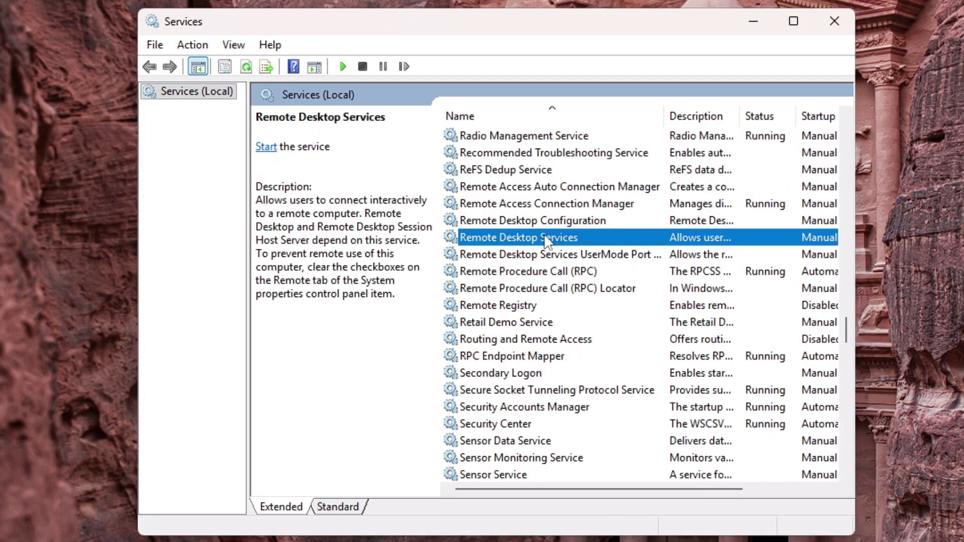
pyautogui.doubleClick(543, 237)
pyautogui.click(508, 263)
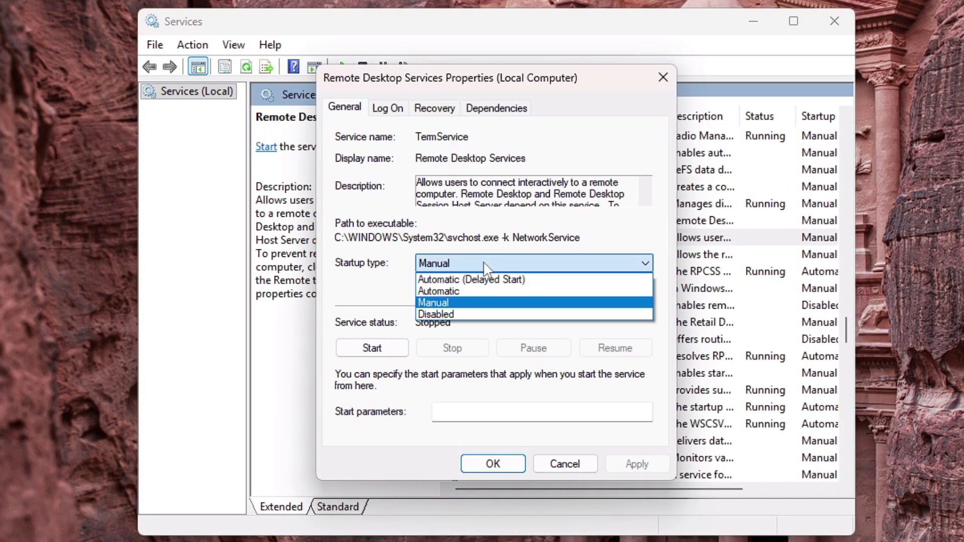
pyautogui.click(446, 315)
pyautogui.click(636, 466)
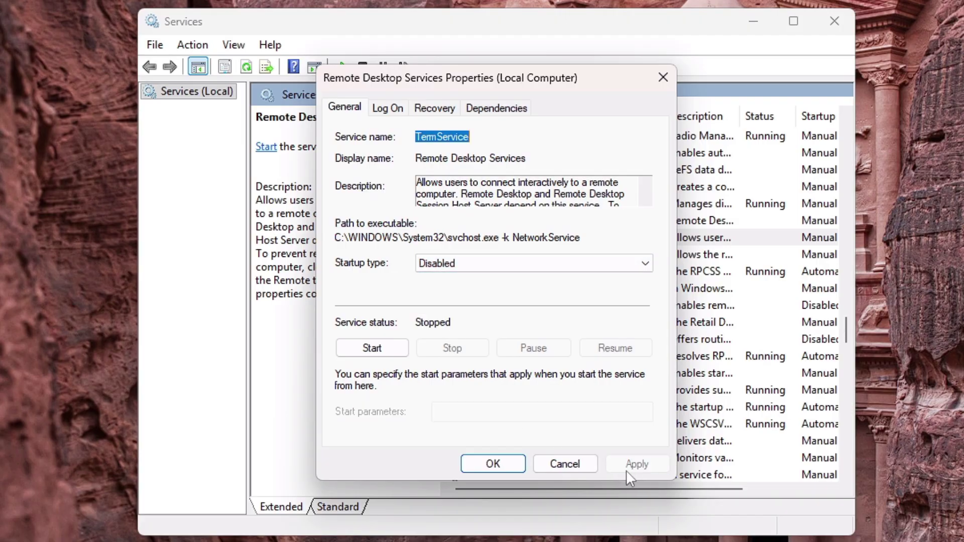
pyautogui.click(492, 464)
pyautogui.click(514, 308)
# Step: Scroll the Services list to the W entries and open Windows Search's properties
pyautogui.press('w')
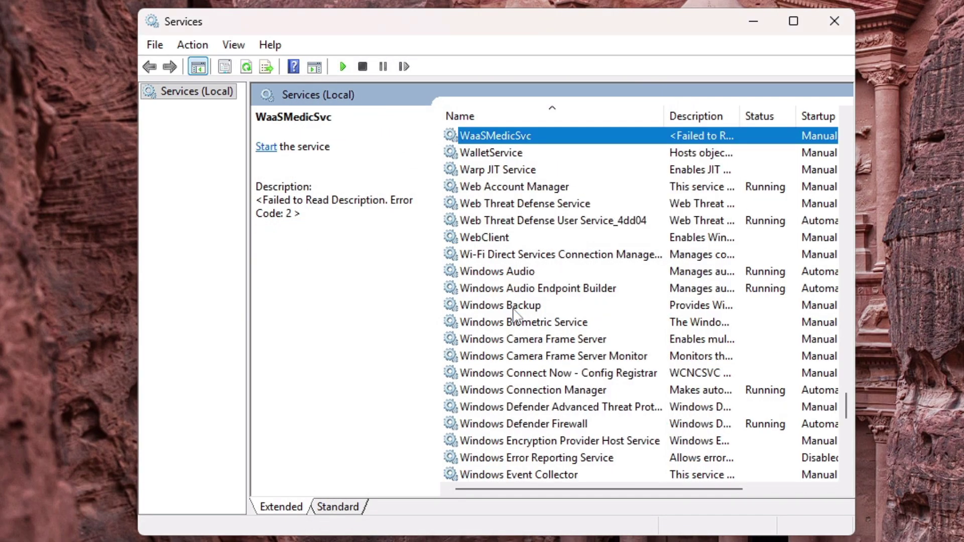
pyautogui.press('Down')
pyautogui.press('Down')
pyautogui.press('Down')
pyautogui.press('Down')
pyautogui.press('Down')
pyautogui.press('Down')
pyautogui.scroll(-3, 574, 344)
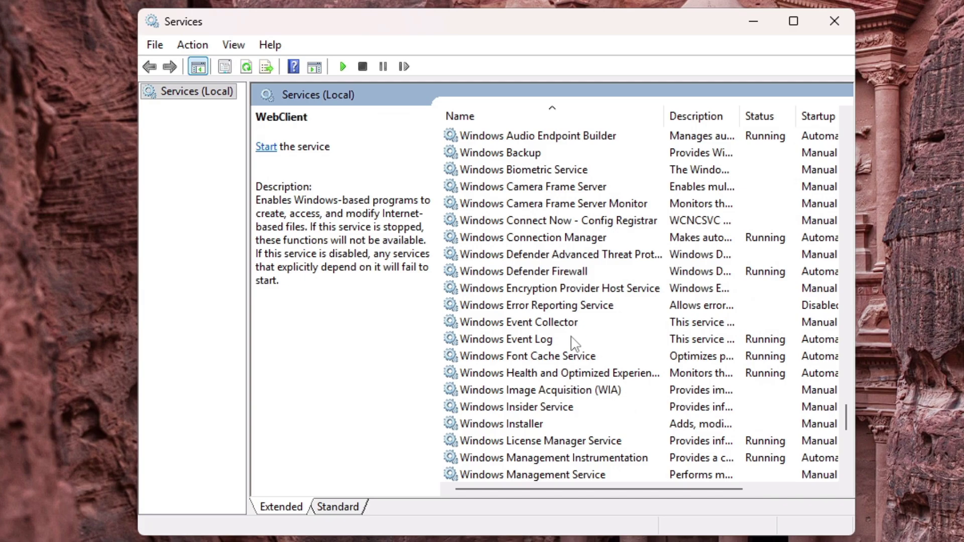
pyautogui.scroll(-2, 575, 344)
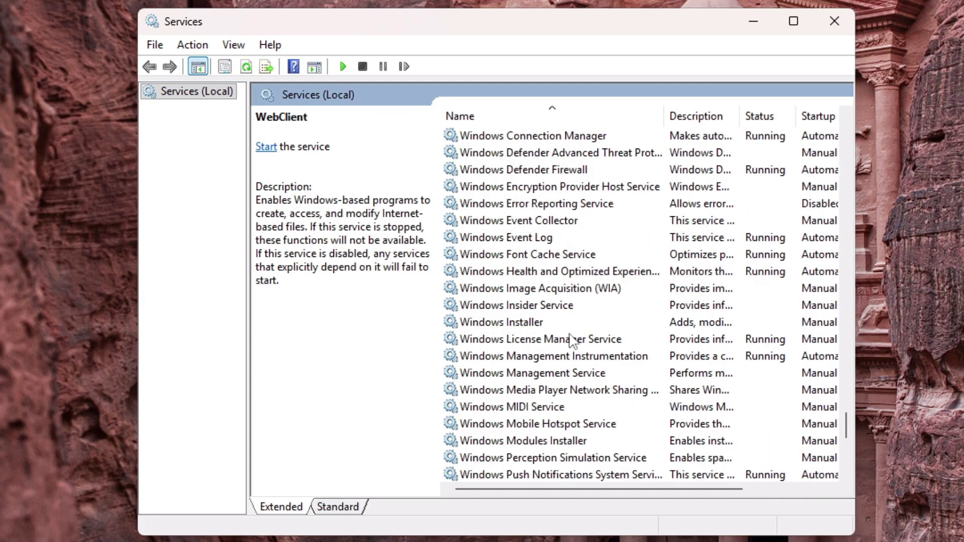
pyautogui.scroll(-4, 572, 341)
pyautogui.click(529, 343)
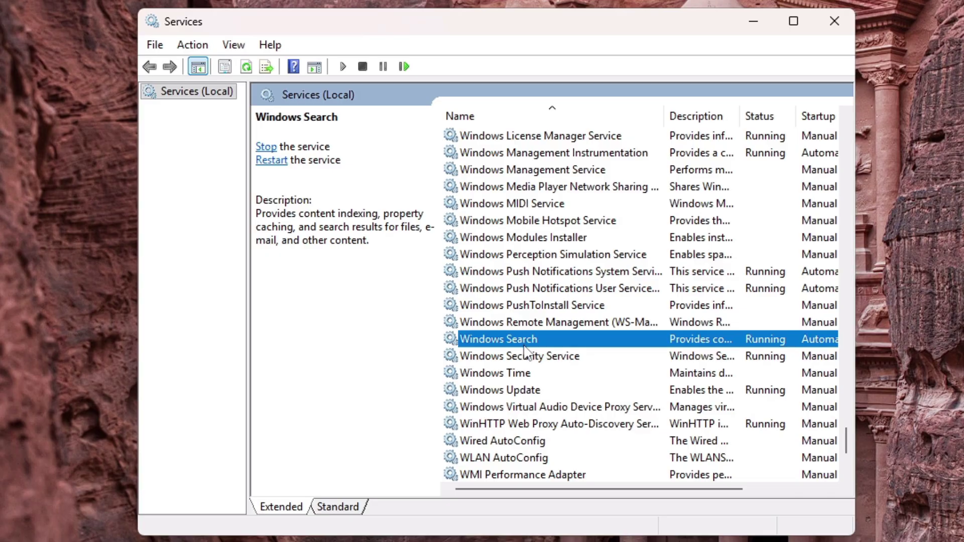
pyautogui.doubleClick(511, 342)
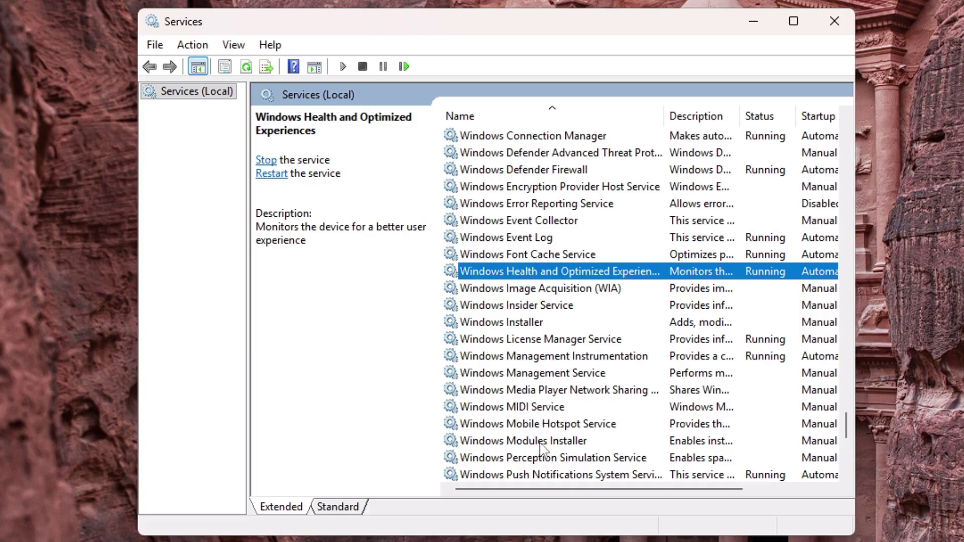
# Step: Set Windows Mobile Hotspot Service's startup type to Disabled and apply it
pyautogui.scroll(-1, 541, 447)
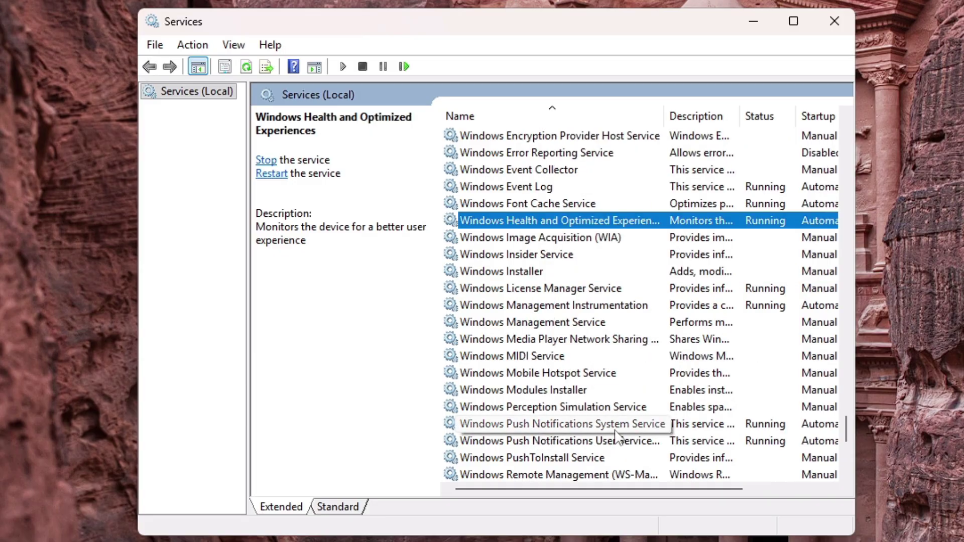
pyautogui.doubleClick(537, 373)
pyautogui.click(460, 261)
pyautogui.click(454, 314)
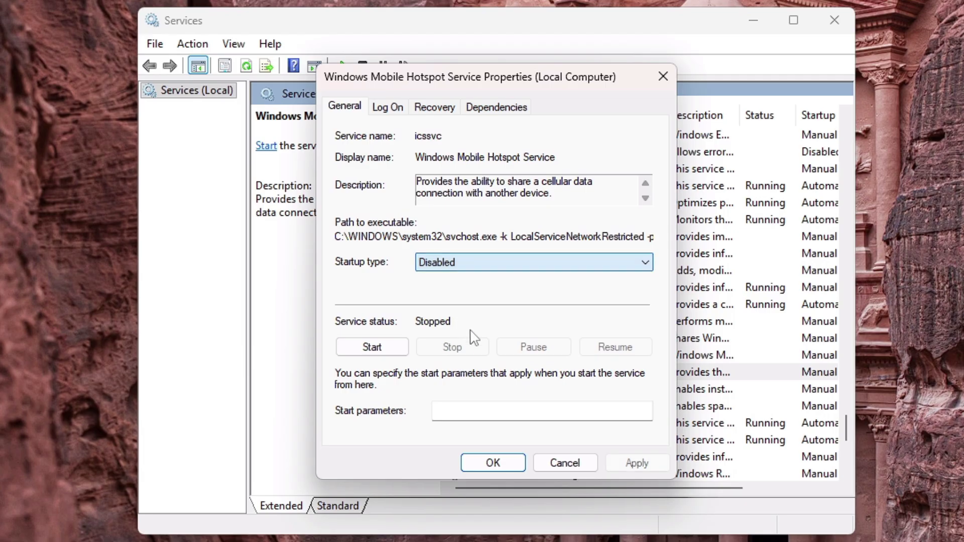
pyautogui.click(637, 463)
pyautogui.click(503, 464)
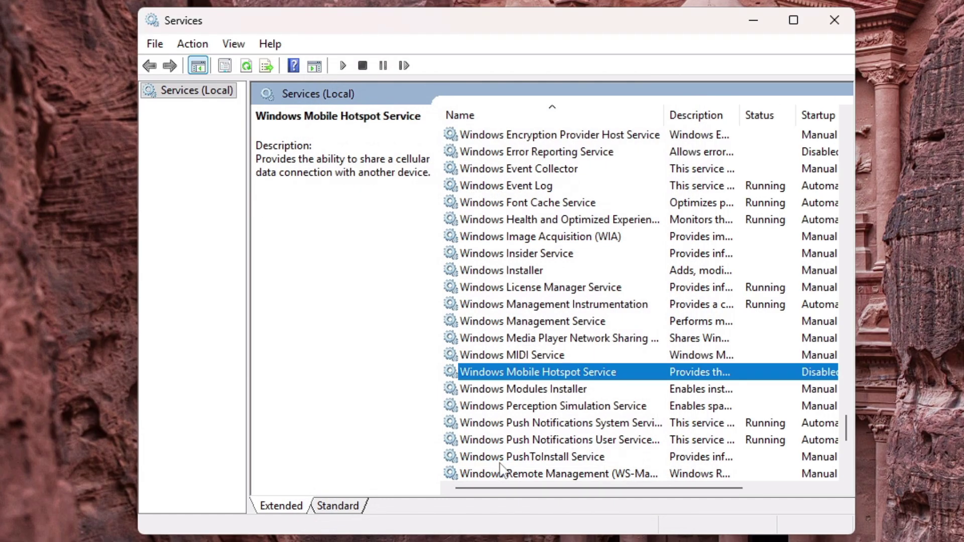
# Step: Search for netlogon, then run sysdm.cpl from Windows Search to open System Properties
pyautogui.write('netlogon')
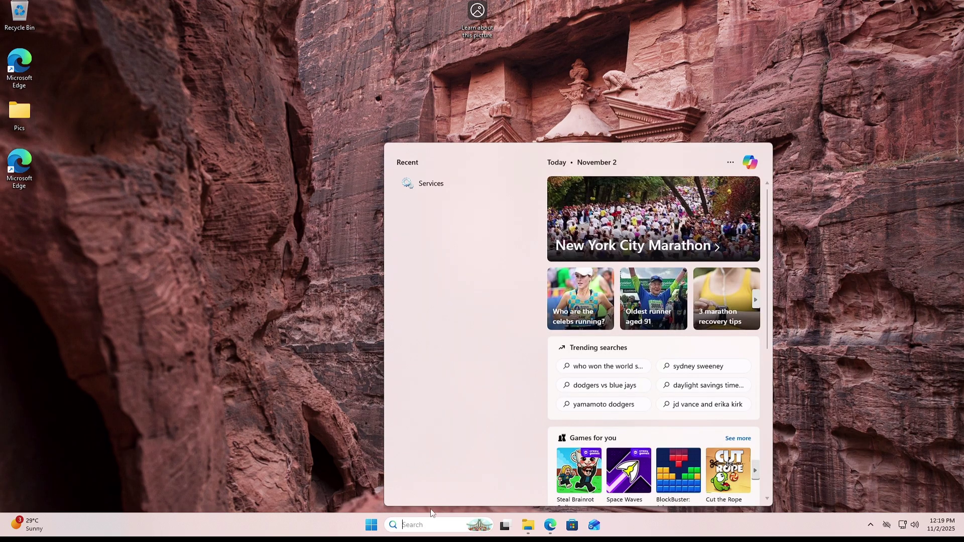
pyautogui.write('sysdm.cpl')
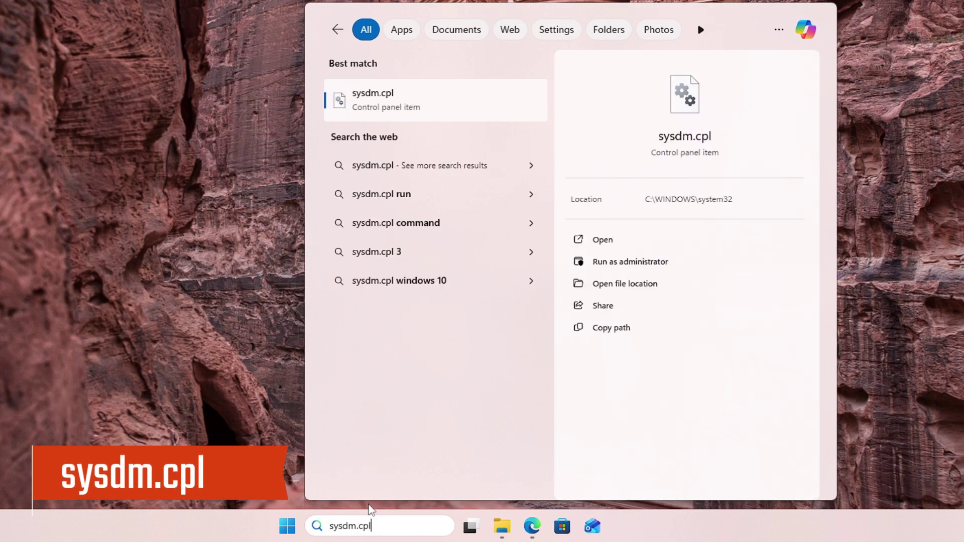
pyautogui.press('Return')
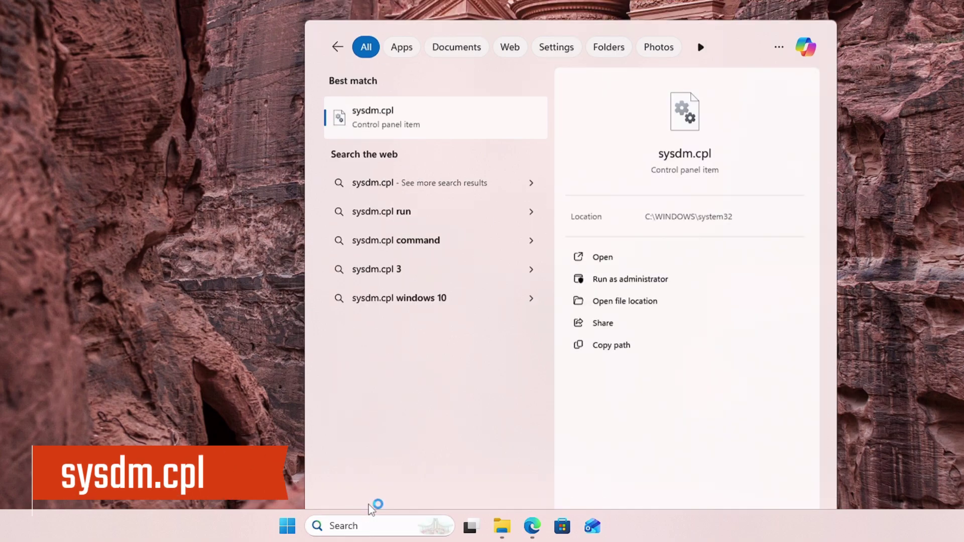
pyautogui.hotkey('alt', 'space')
# Step: Centre System Properties and open Performance settings from the Advanced tab
pyautogui.press('m')
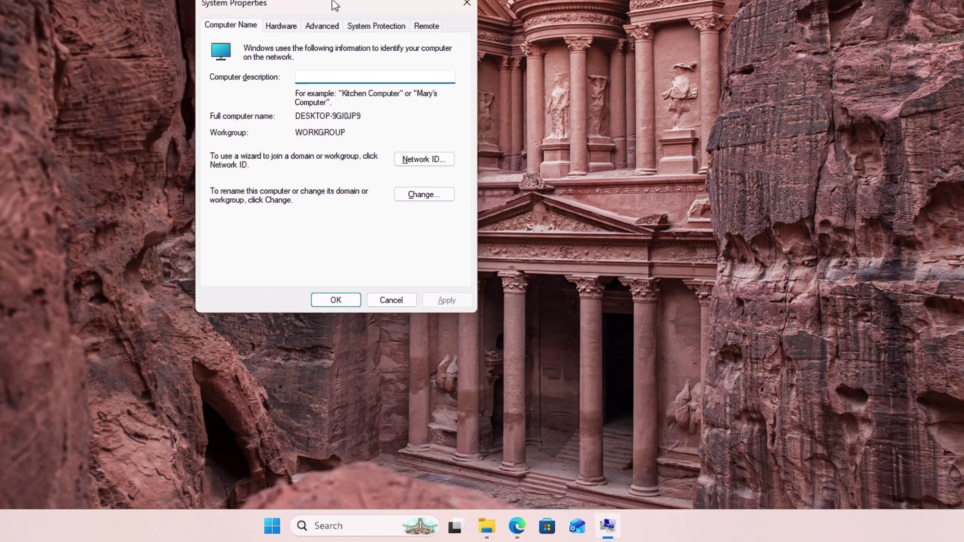
pyautogui.moveTo(333, 4); pyautogui.dragTo(424, 50)
pyautogui.click(422, 67)
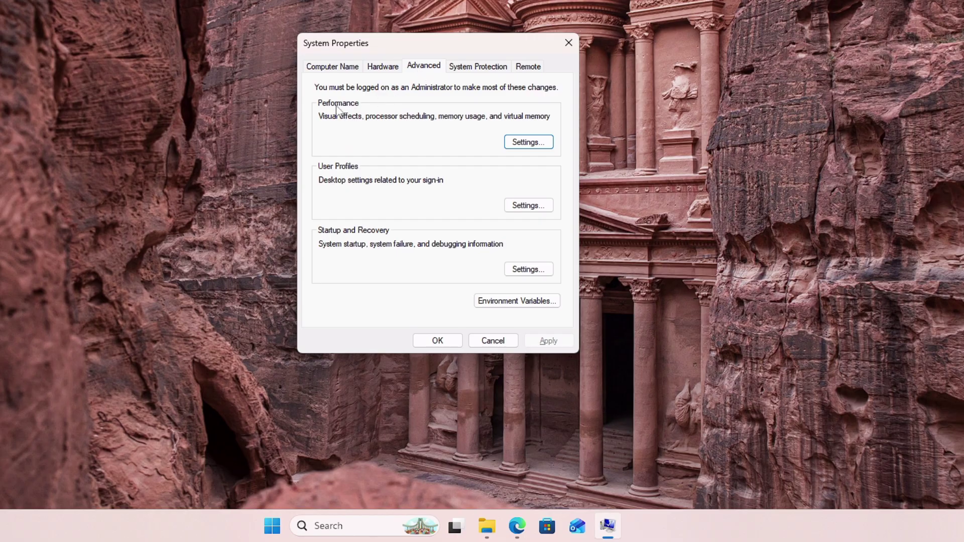
pyautogui.click(523, 144)
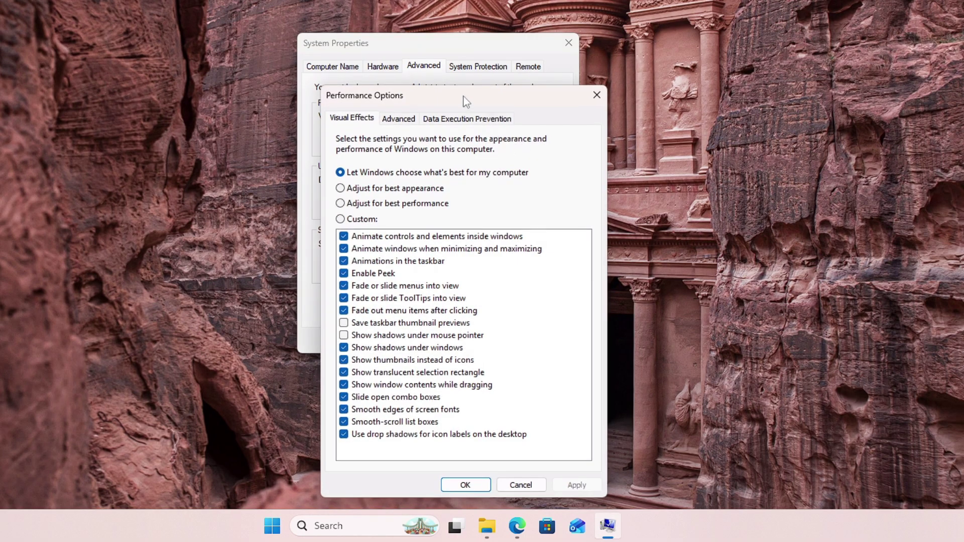
pyautogui.moveTo(464, 99); pyautogui.dragTo(452, 13)
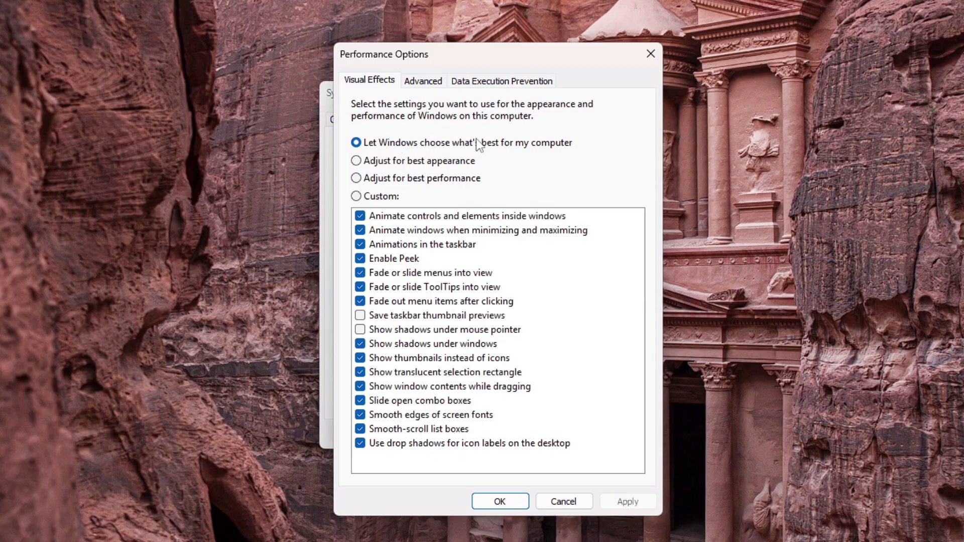
# Step: Choose best performance but keep window animations, Peek, thumbnails and smooth screen fonts
pyautogui.click(402, 180)
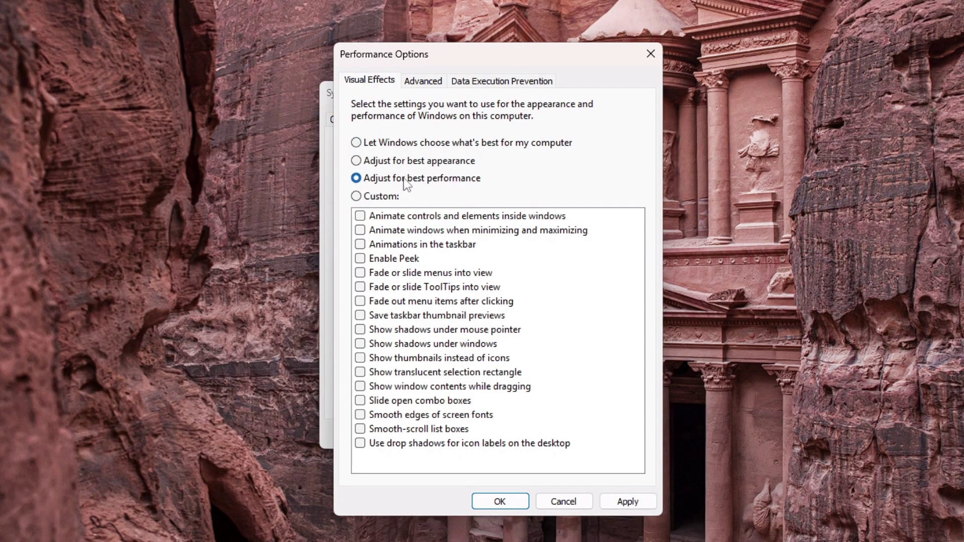
pyautogui.click(400, 232)
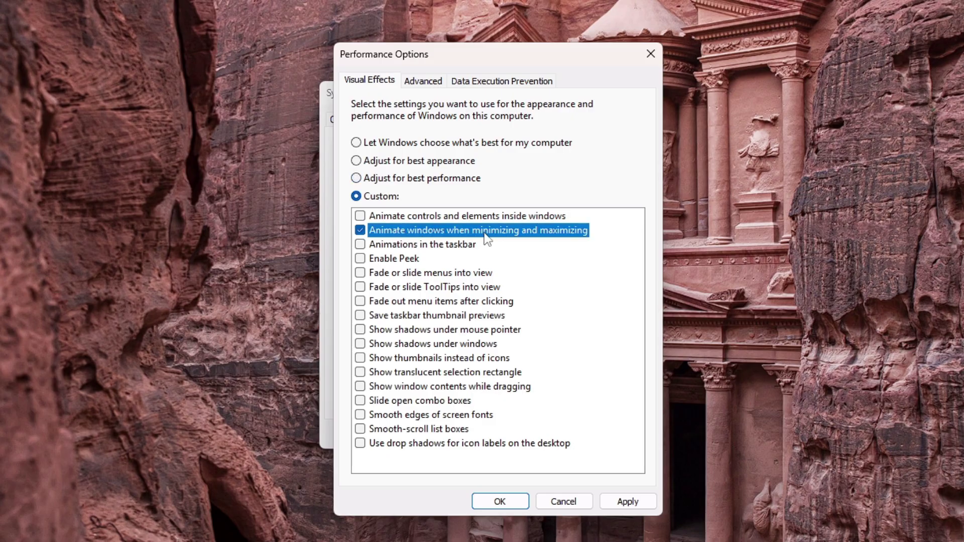
pyautogui.click(394, 258)
pyautogui.click(440, 359)
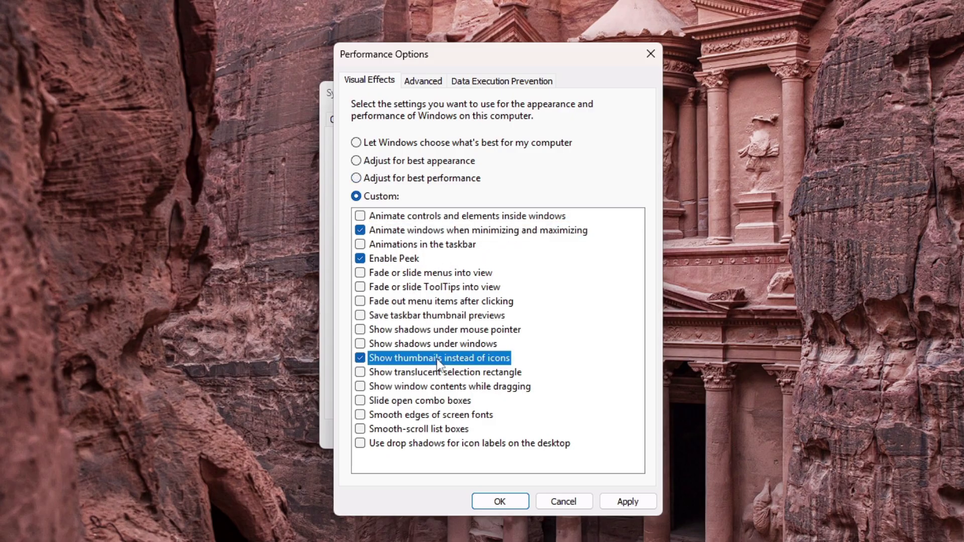
pyautogui.click(429, 416)
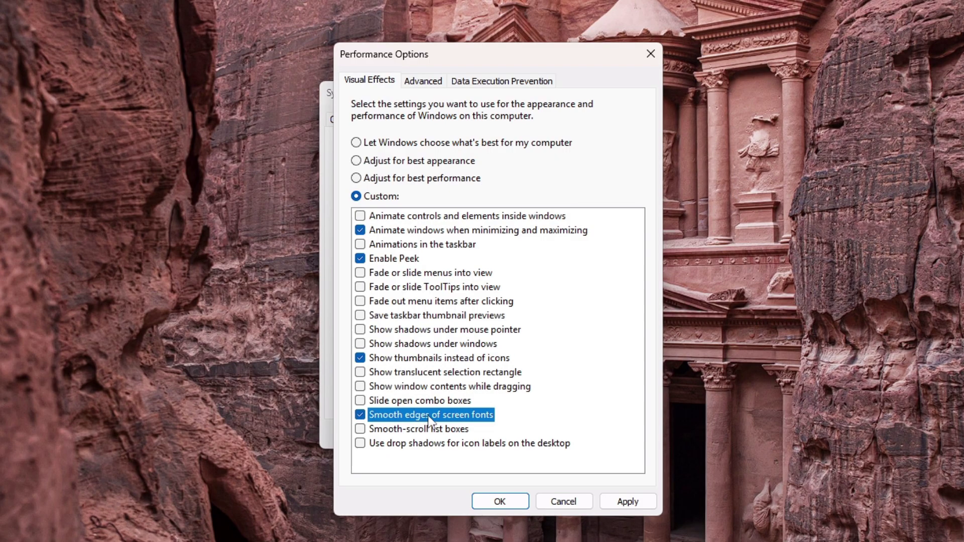
pyautogui.click(628, 502)
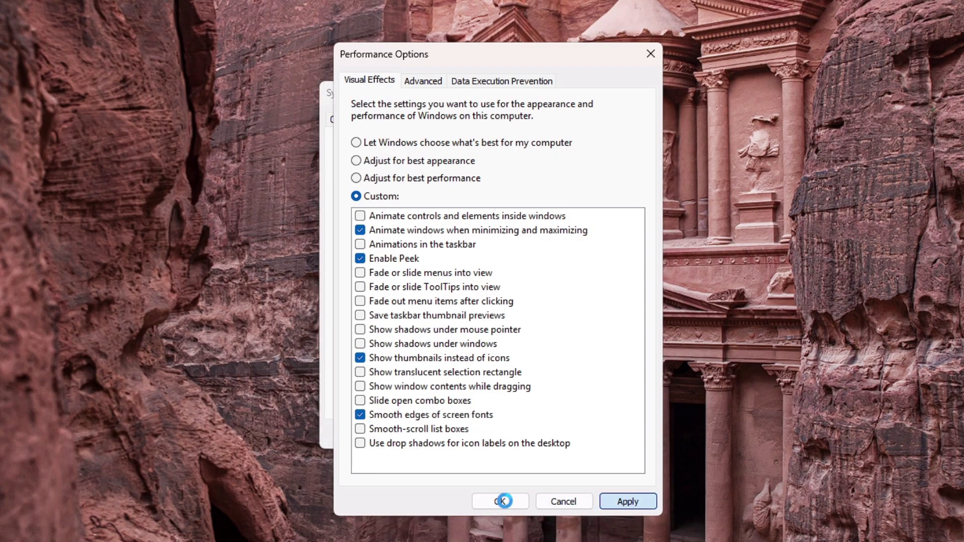
pyautogui.click(501, 500)
# Step: Close System Properties, restart the PC from Start's Power options, then right-click the taskbar
pyautogui.click(483, 435)
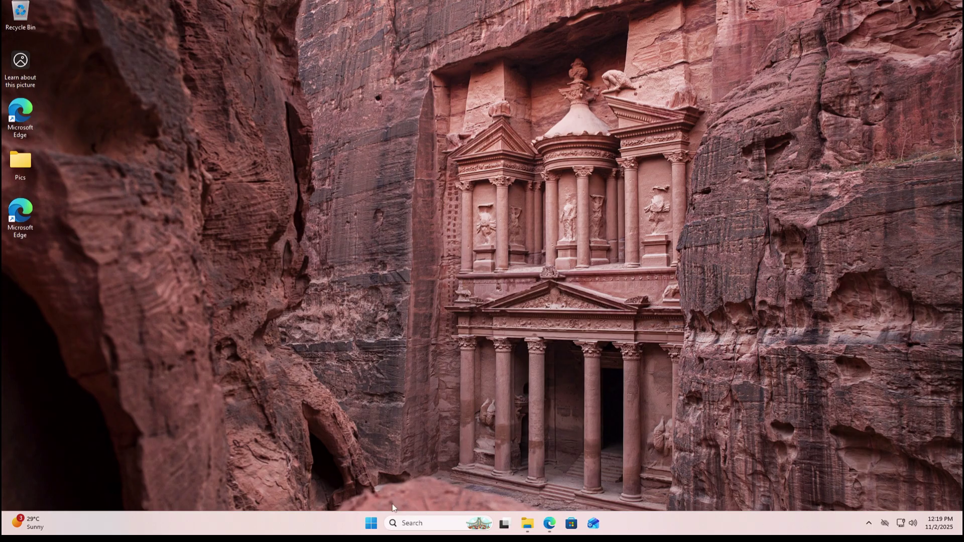
pyautogui.click(366, 532)
pyautogui.click(606, 488)
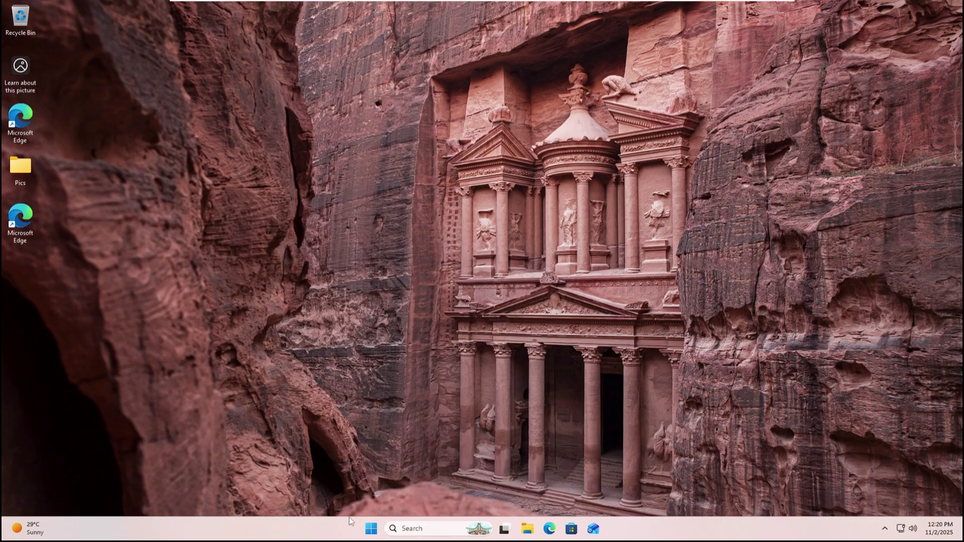
pyautogui.rightClick(336, 526)
# Step: Launch Task Manager from the taskbar menu and view its Performance page
pyautogui.click(372, 490)
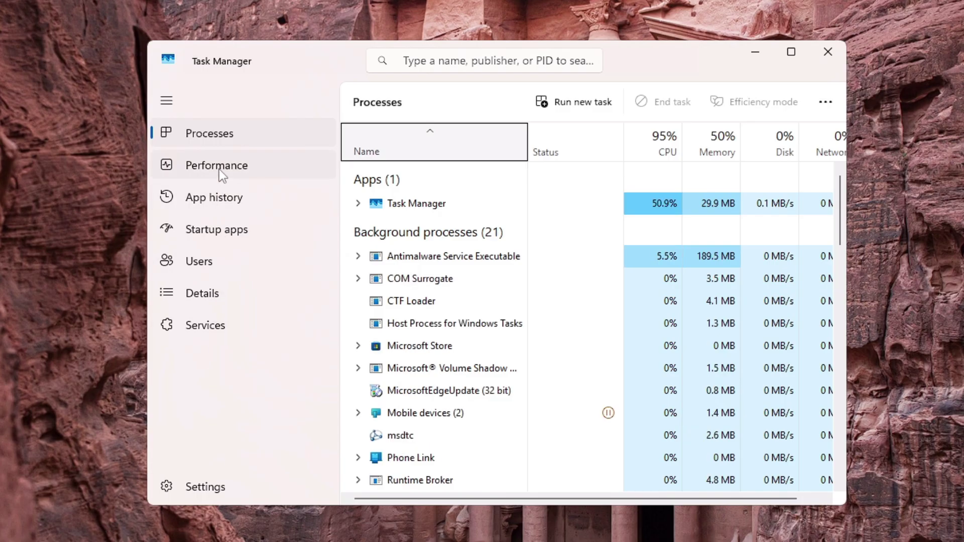
pyautogui.click(219, 170)
pyautogui.moveTo(433, 64); pyautogui.dragTo(330, 71)
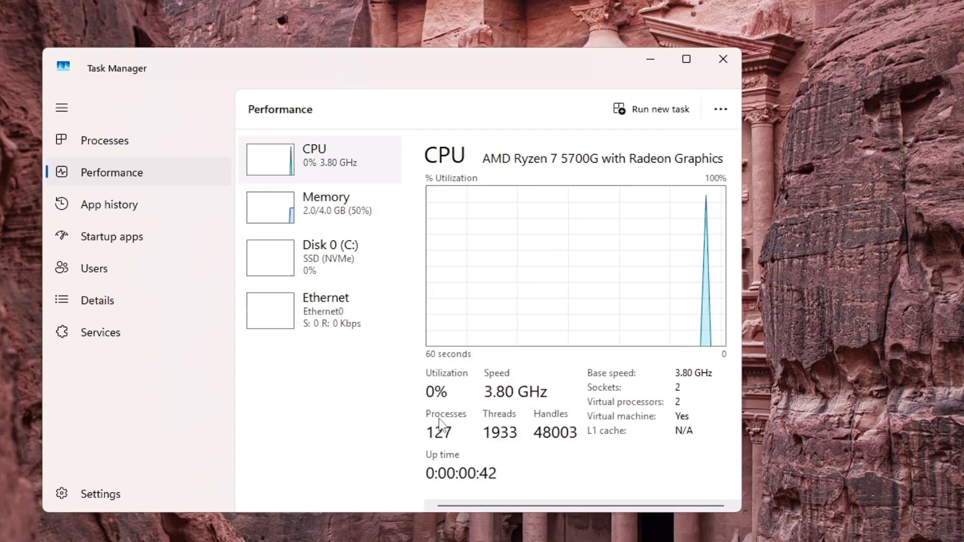